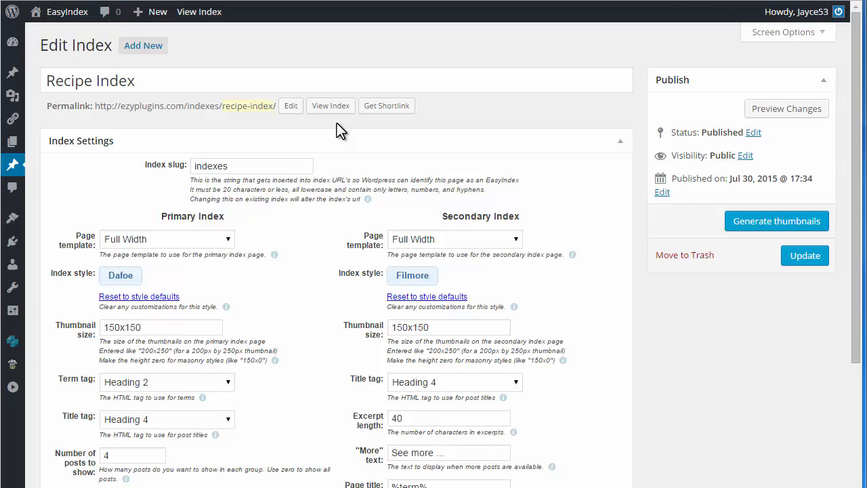
- View the published Recipe Index page and turn on EasyIndex live formatting for it
left_click(339, 107)
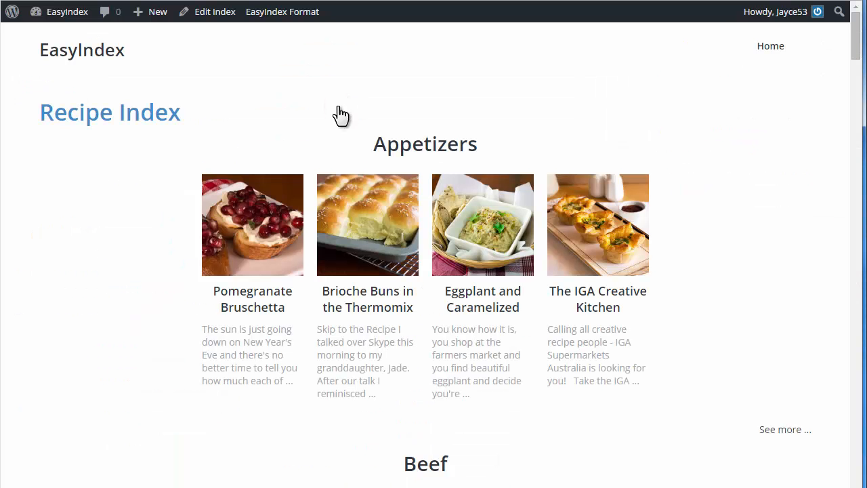
scroll(855, 44, "down", 1)
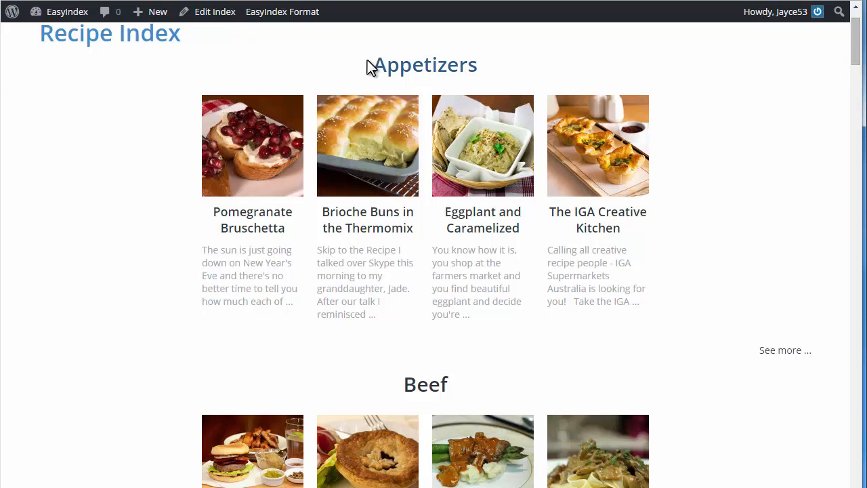
left_click(282, 21)
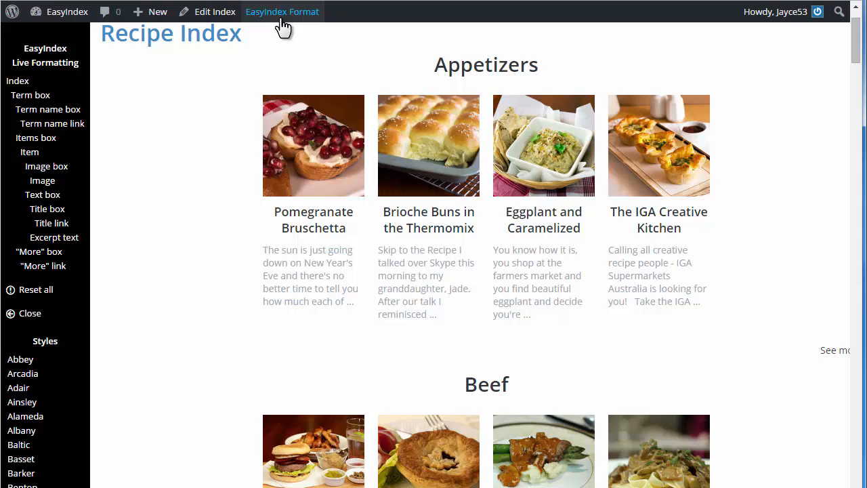
left_click(34, 315)
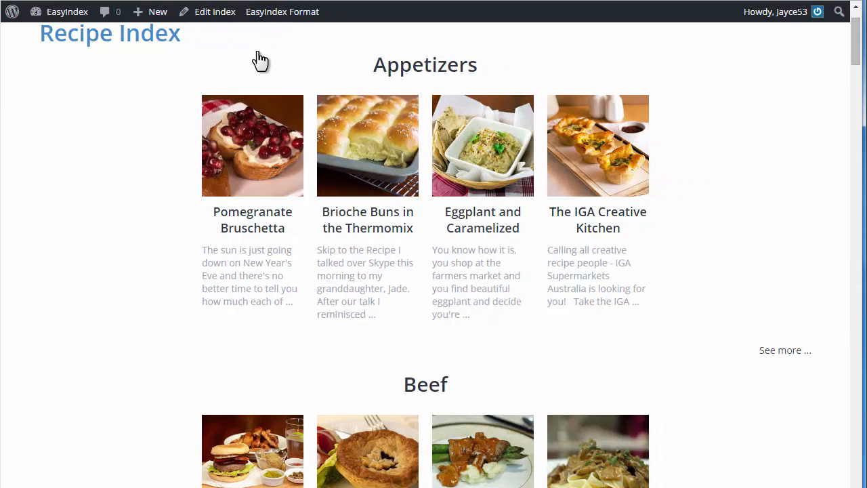
left_click(276, 19)
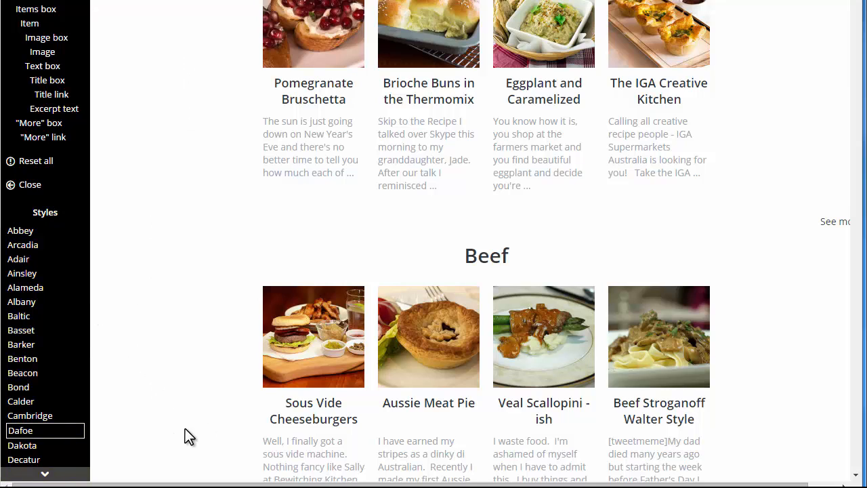
- Preview the Dakota style on the index, then restart live formatting without setting that style
left_click(49, 477)
left_click(49, 477)
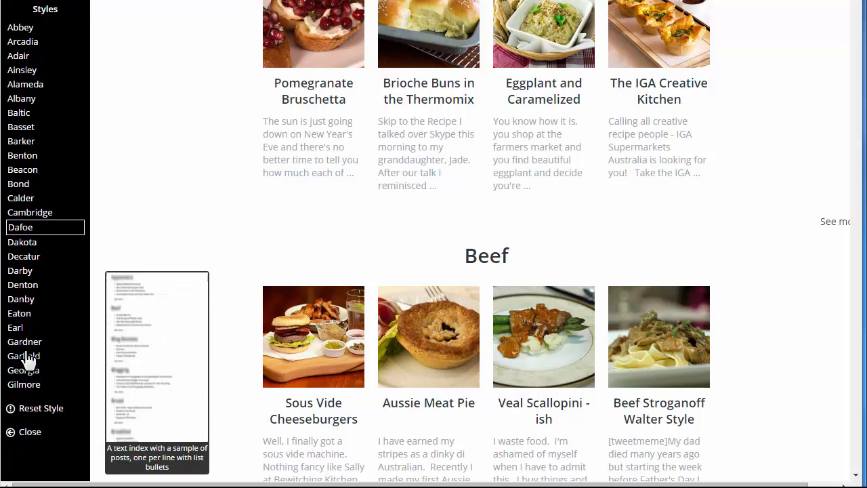
left_click(23, 244)
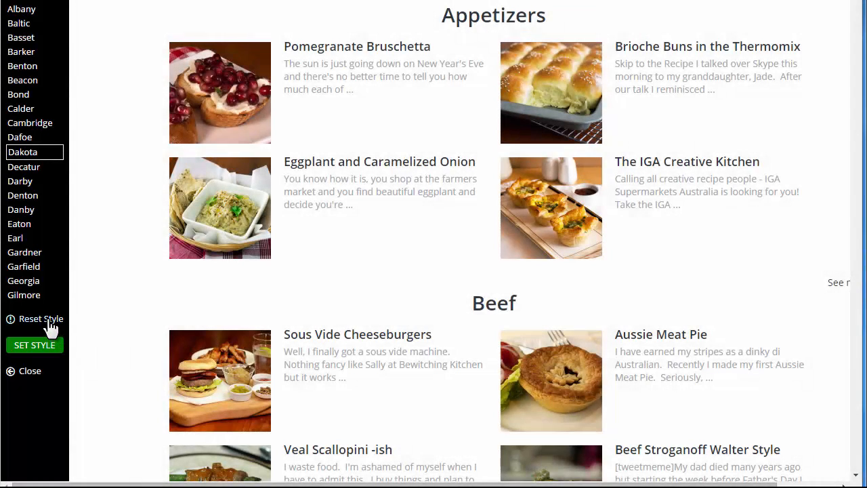
left_click(51, 324)
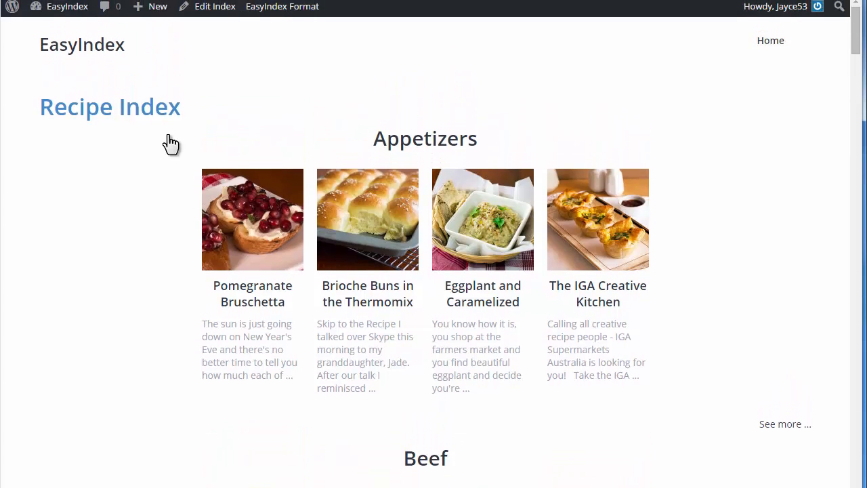
left_click(277, 8)
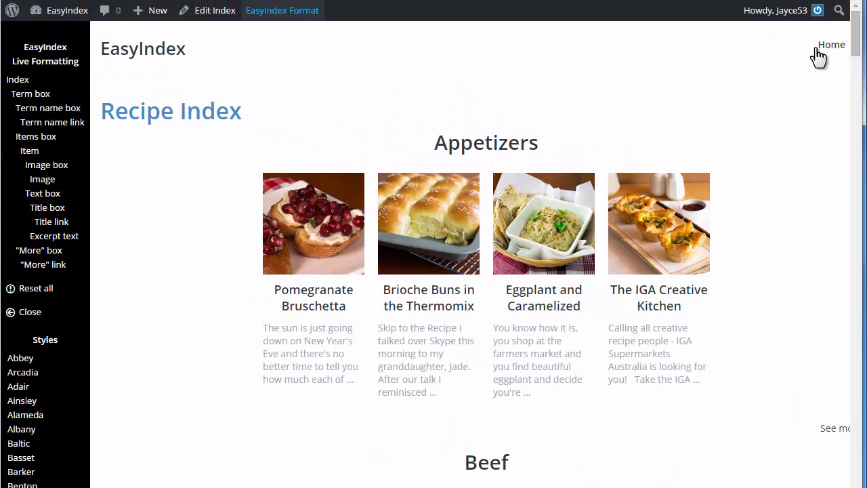
- Set the text-transform of the term name link to uppercase
scroll(855, 38, "down", 3)
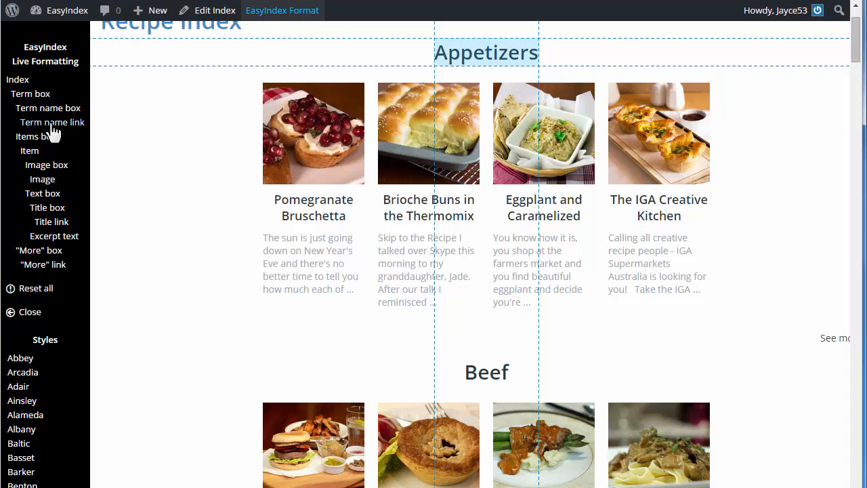
left_click(52, 123)
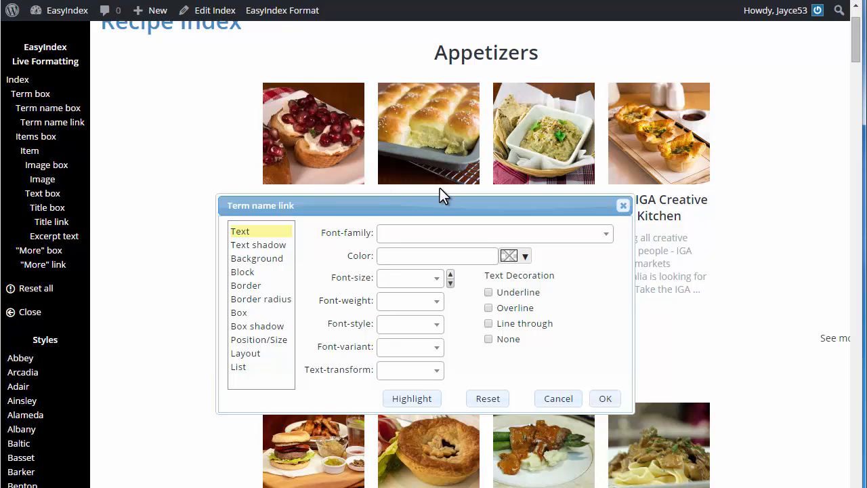
left_click_drag(438, 205, 500, 130)
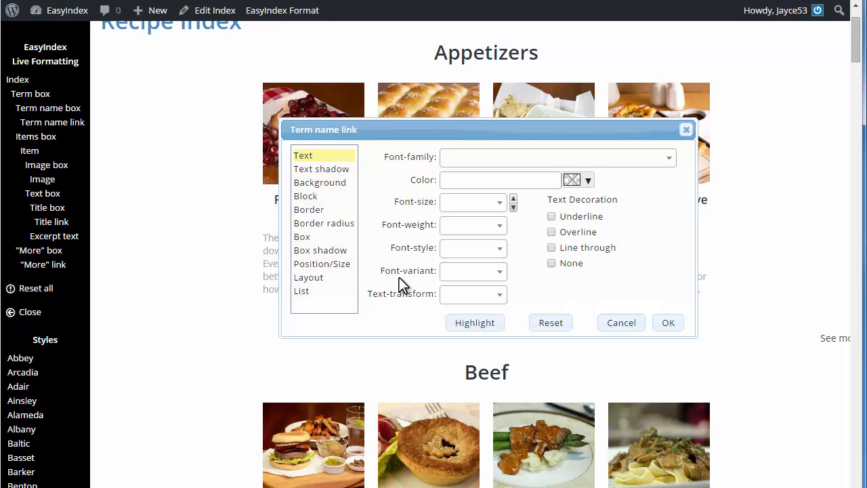
left_click(500, 298)
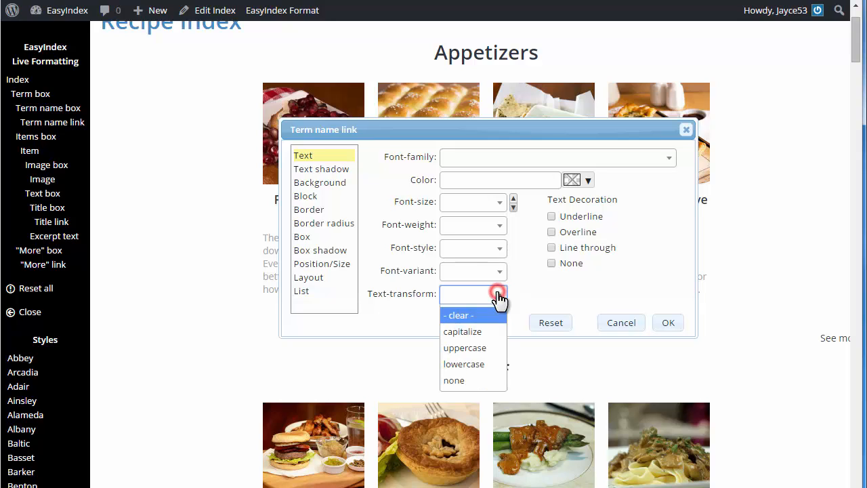
left_click(479, 347)
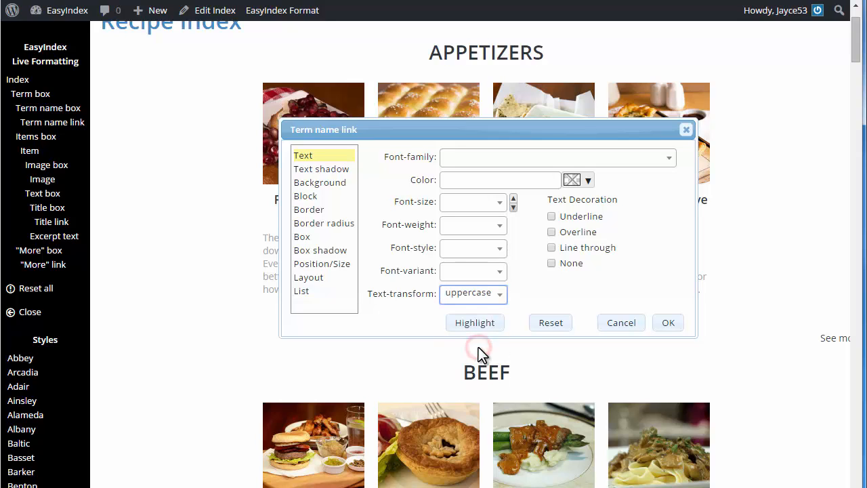
- Change the term name link's text-transform to lowercase and accept the formatting
left_click(495, 300)
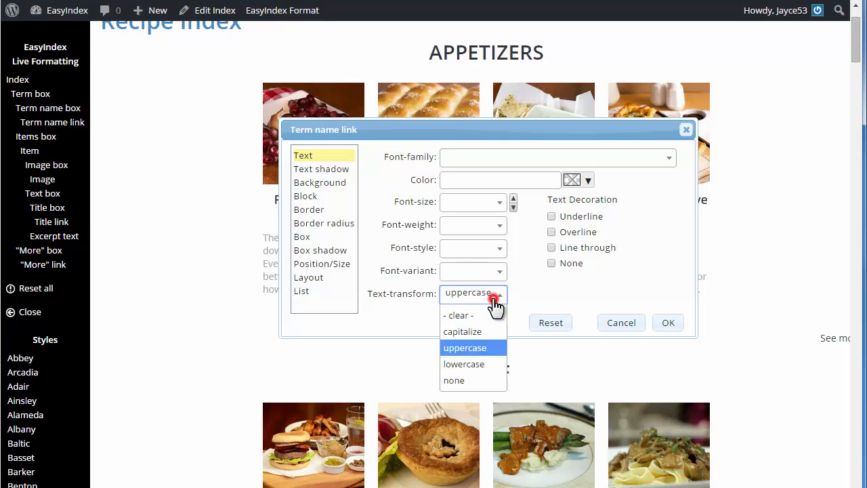
left_click(476, 364)
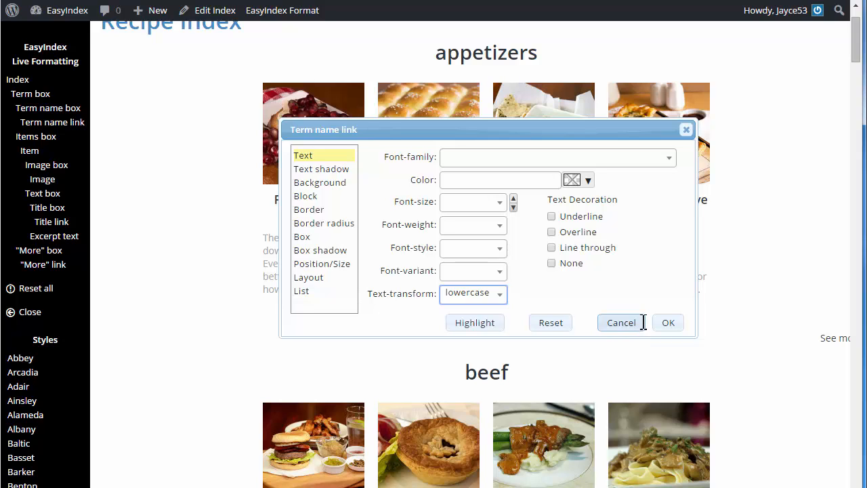
left_click(669, 324)
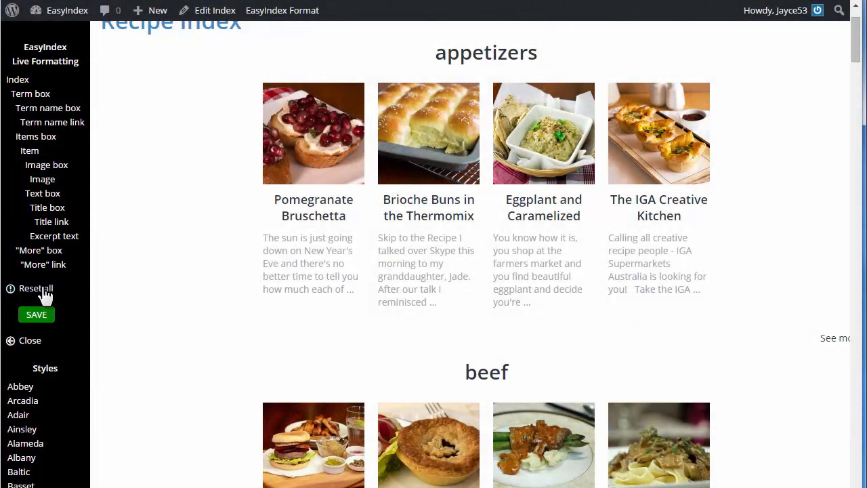
- Reset all live formatting of the index and confirm the reset
left_click(45, 289)
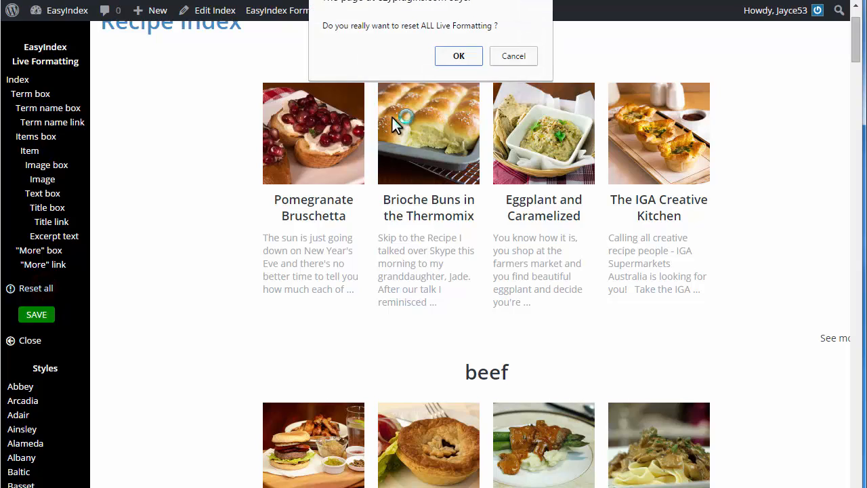
left_click(469, 57)
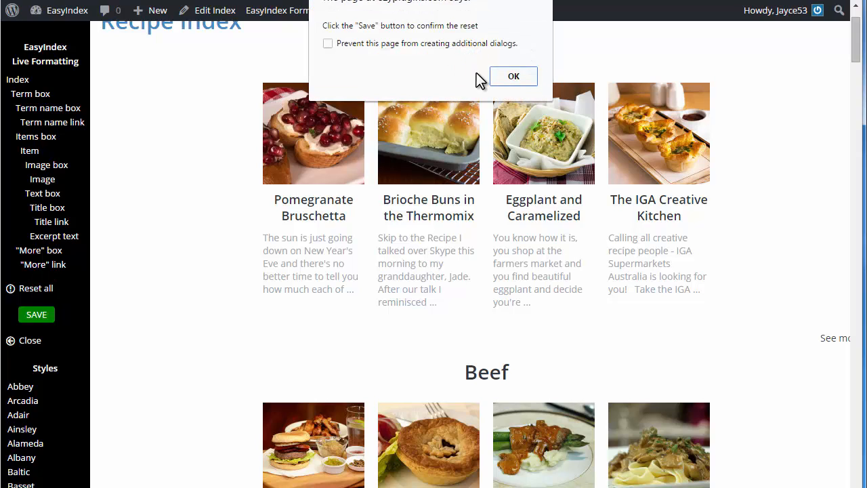
left_click(499, 78)
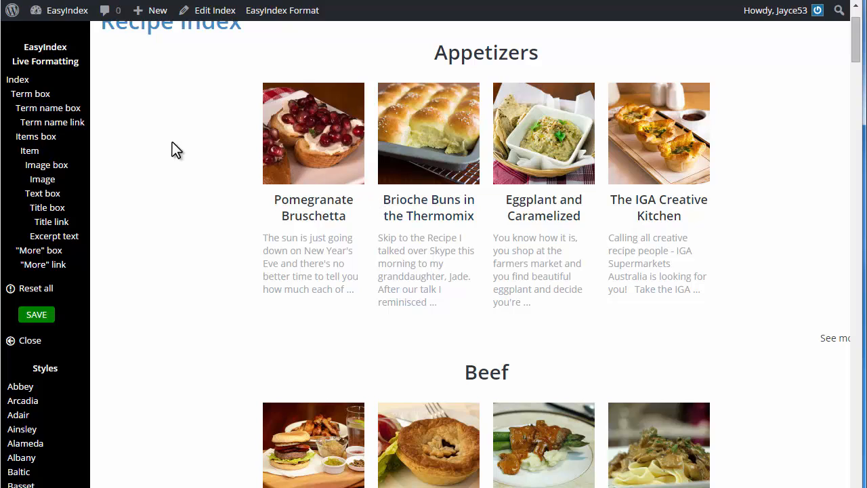
- Look through the browser and Google fonts and set the term name link's font family to Alegreya Sans SC
left_click(77, 123)
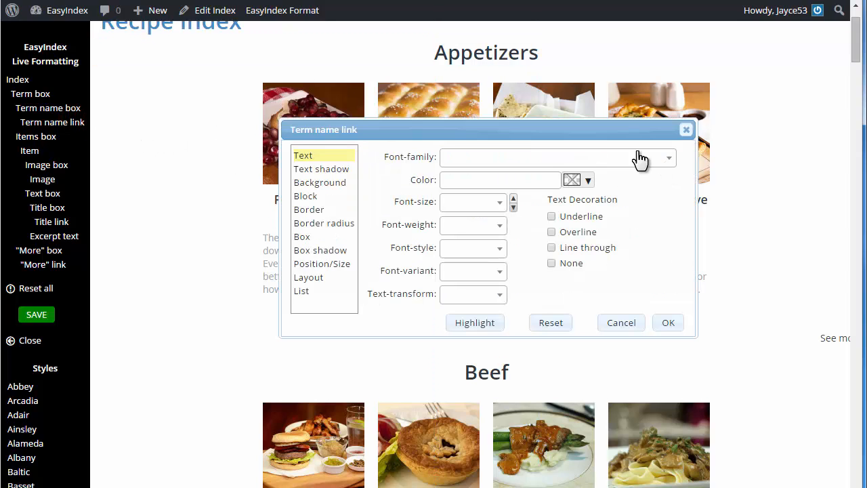
left_click(670, 158)
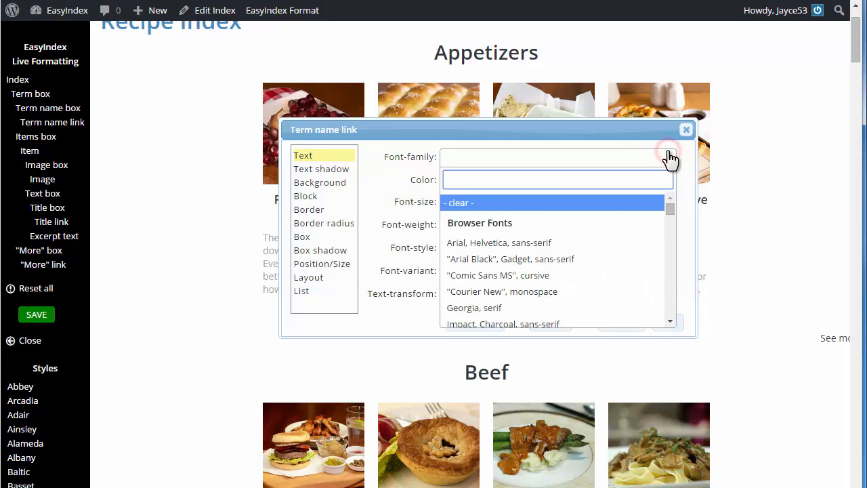
left_click(670, 320)
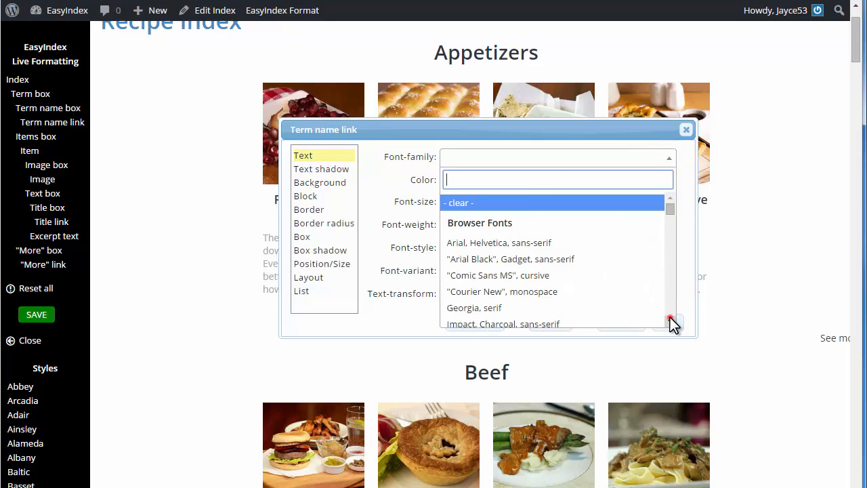
left_click(670, 320)
left_click(671, 320)
left_click(670, 320)
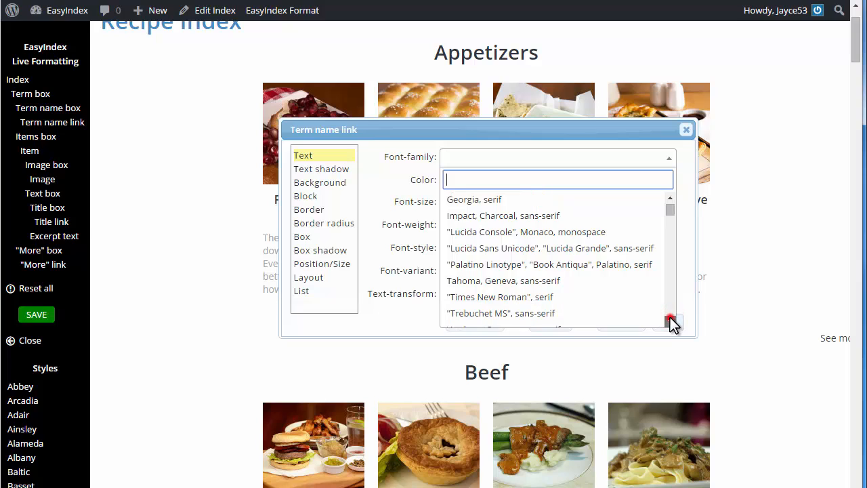
left_click(670, 320)
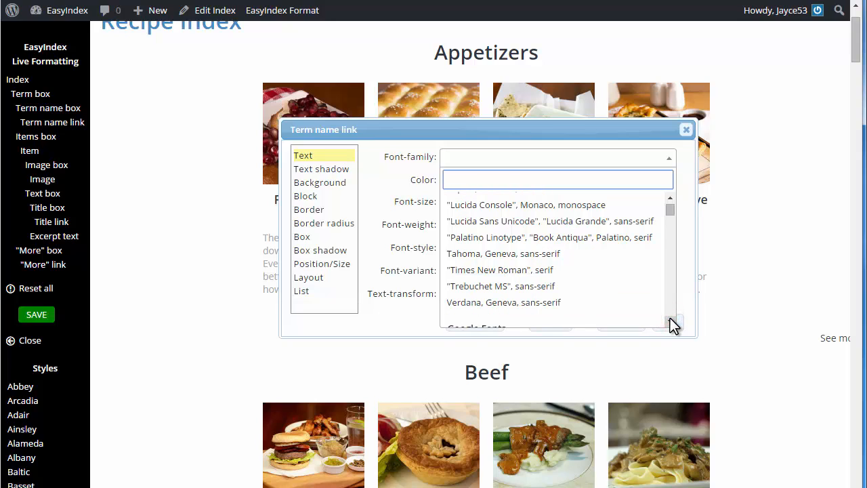
left_click(670, 321)
left_click(670, 321)
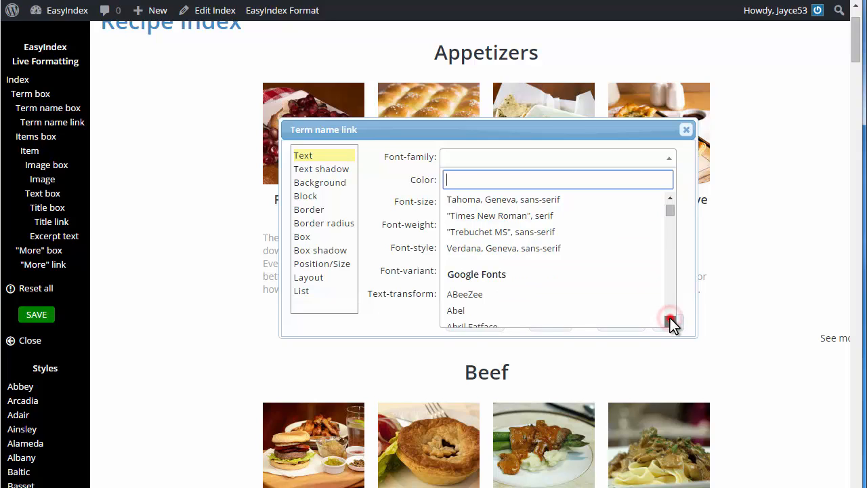
left_click(670, 321)
left_click(670, 321)
left_click(670, 321)
left_click(670, 321)
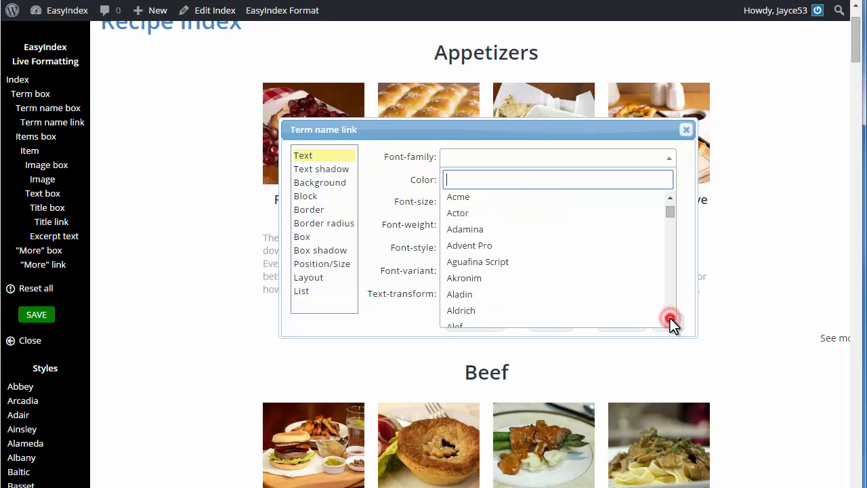
left_click(673, 301)
left_click(673, 301)
left_click(673, 301)
left_click(673, 302)
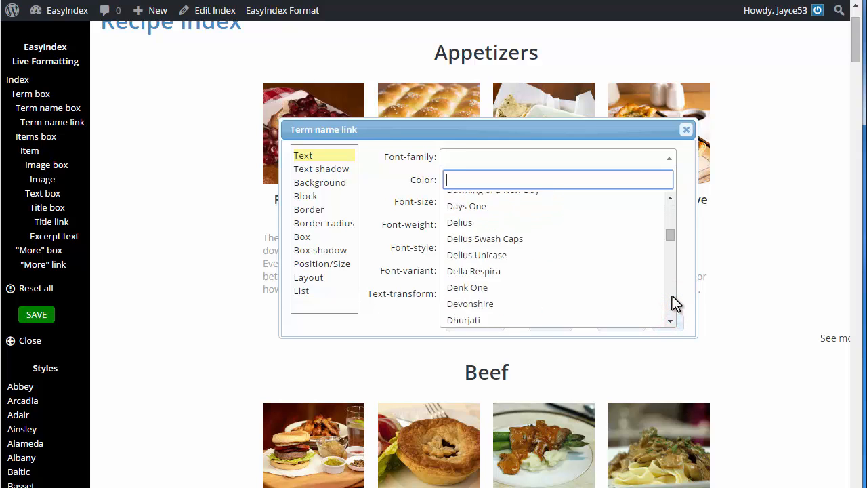
left_click(673, 302)
left_click(673, 302)
scroll(673, 312, "down", 20)
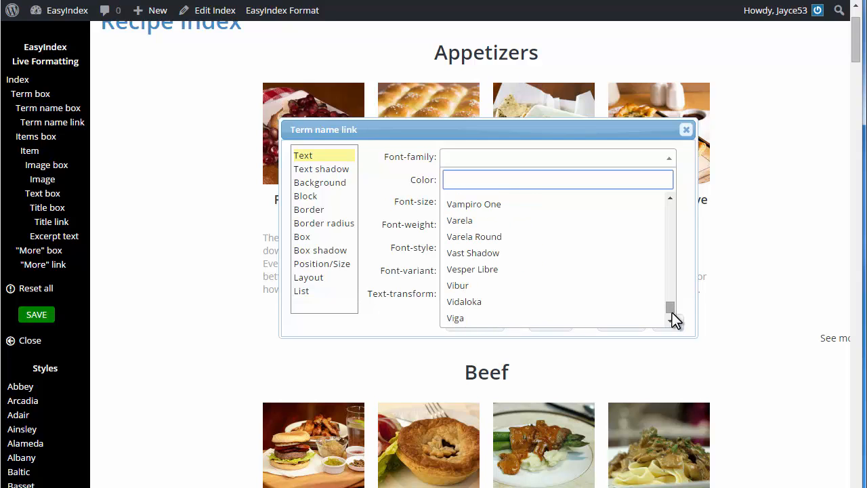
left_click_drag(672, 312, 671, 217)
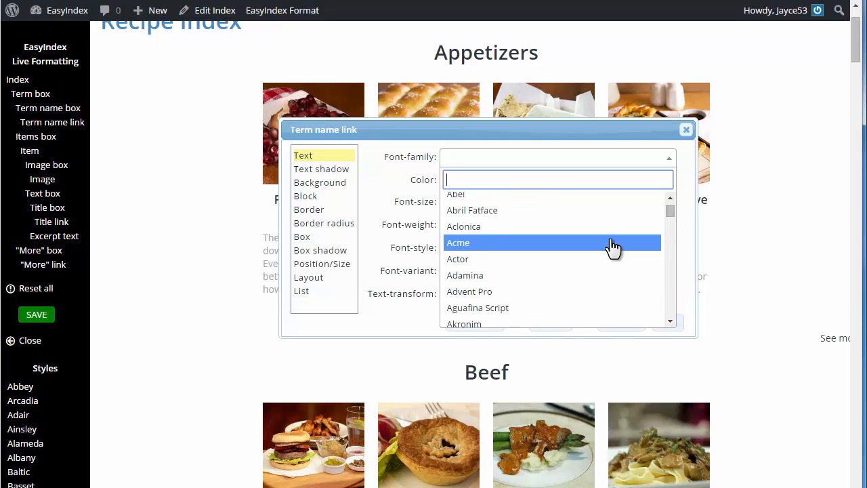
scroll(612, 248, "down", 3)
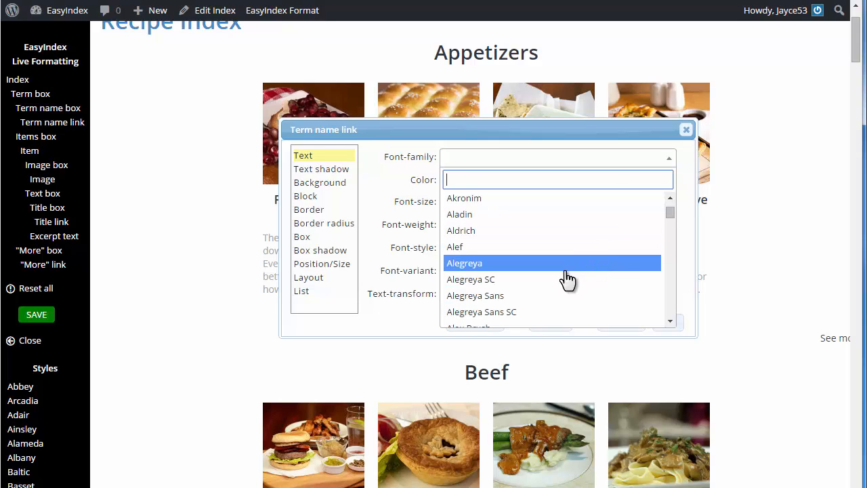
left_click(553, 310)
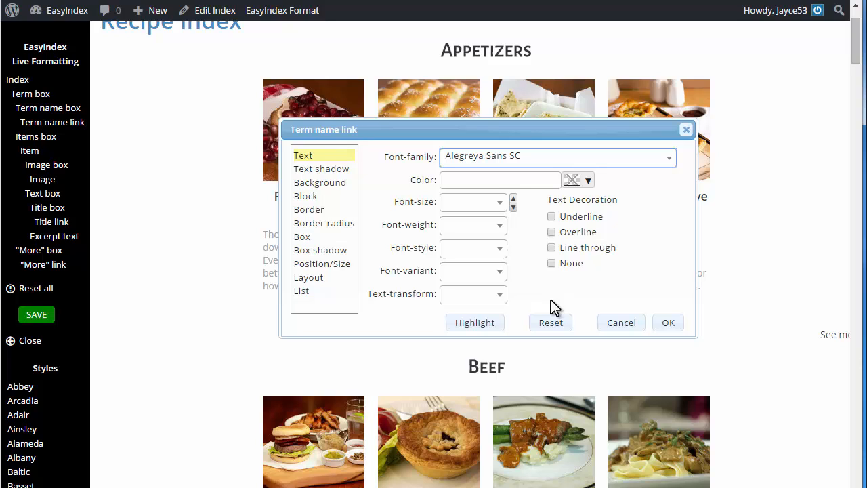
- Try the fonts Alex Brush, Alfa Slab One and Alice on the term name link
left_click(670, 158)
left_click(515, 249)
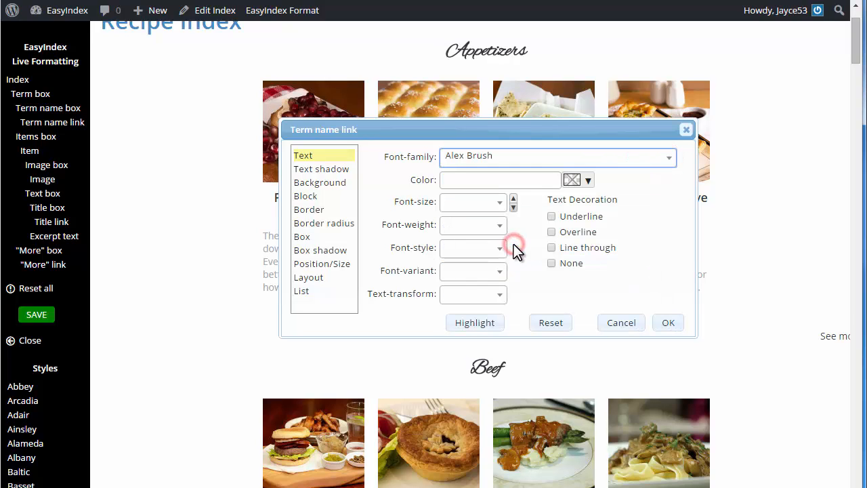
left_click(618, 157)
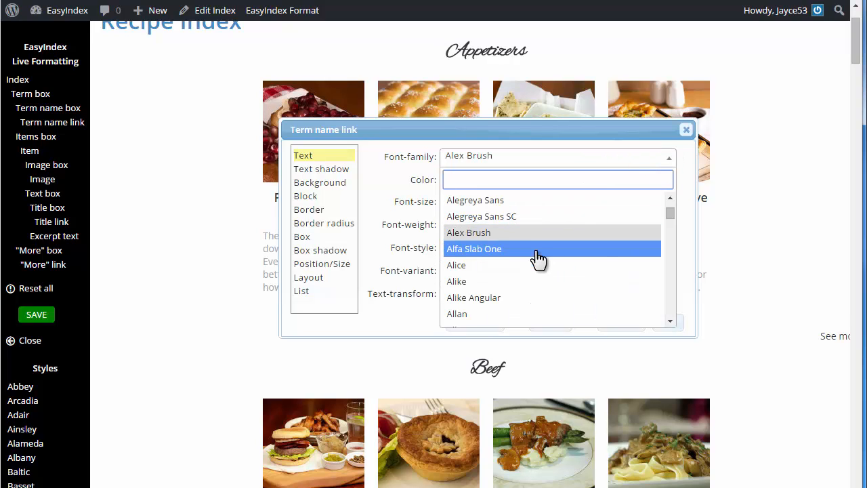
left_click(536, 250)
left_click(622, 159)
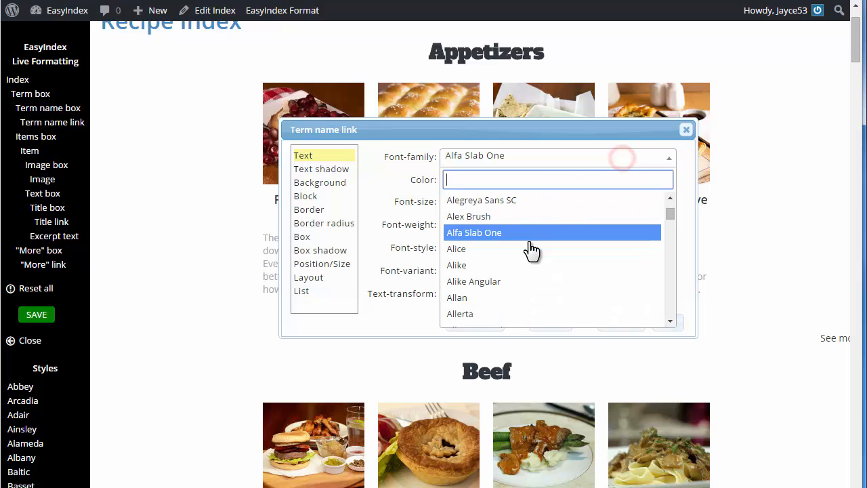
left_click(526, 249)
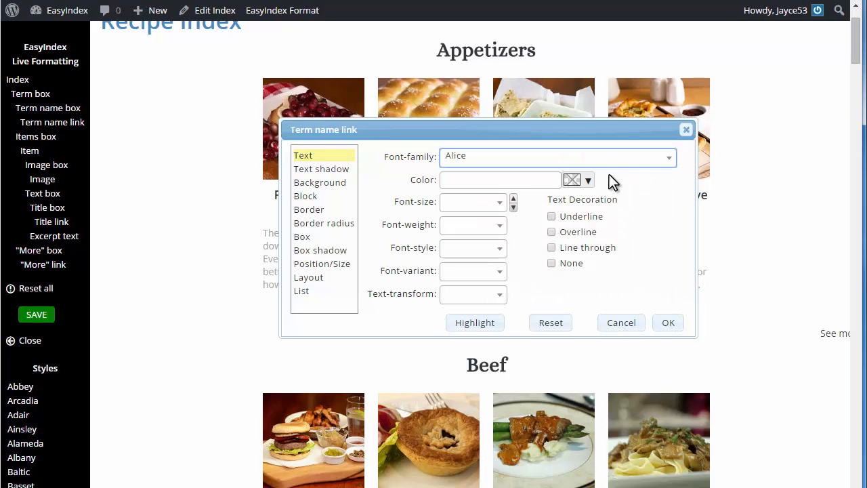
- Set the term name link's font family to Advent Pro
left_click(628, 158)
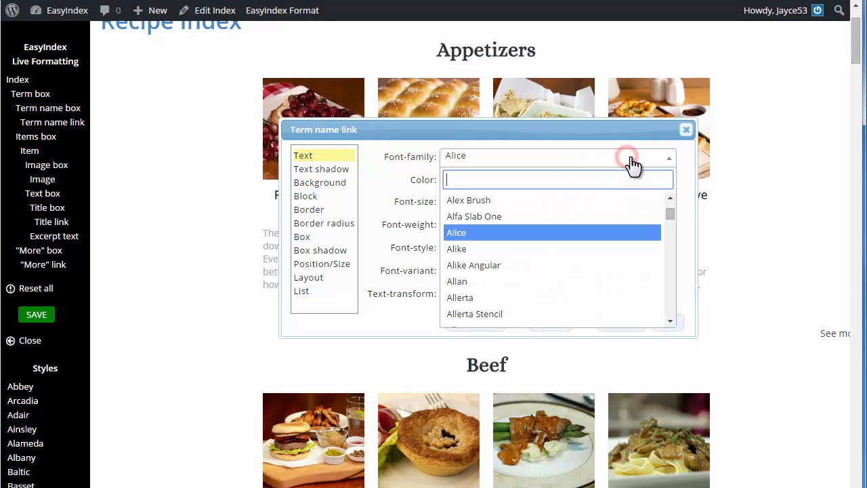
left_click(671, 198)
left_click(671, 201)
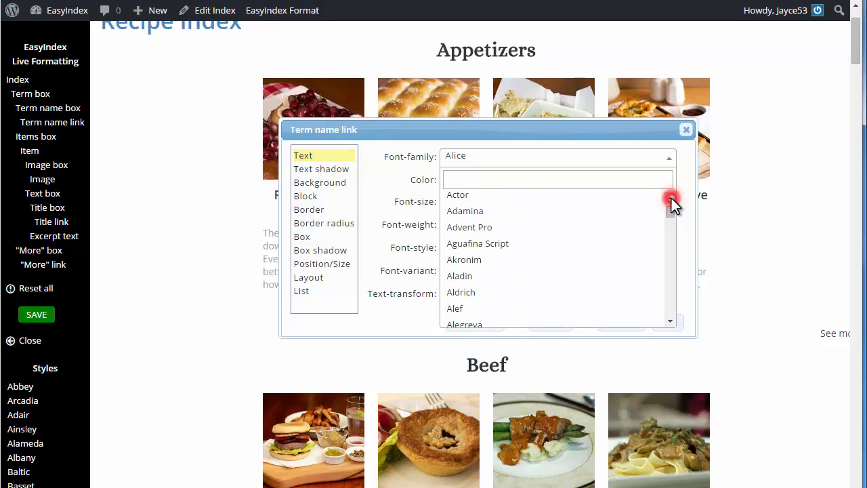
left_click(571, 227)
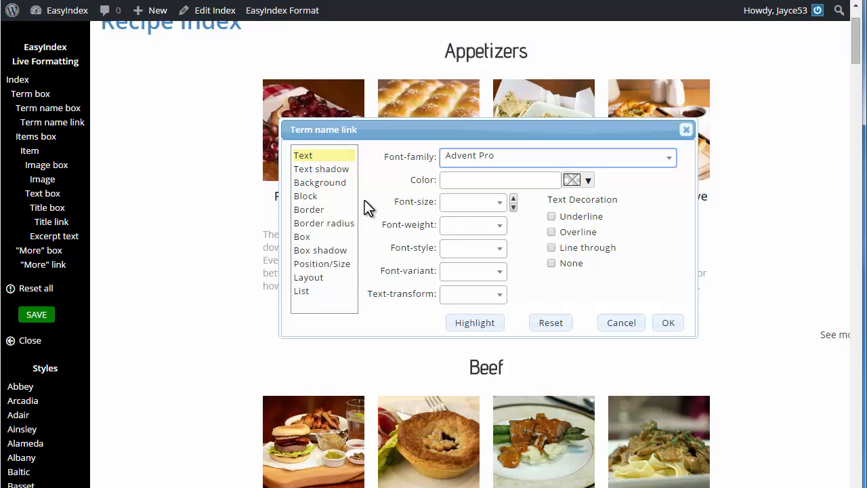
- Step the term name link's letter-spacing up to 5 and back down to 2 in the block settings
left_click(319, 197)
left_click(553, 291)
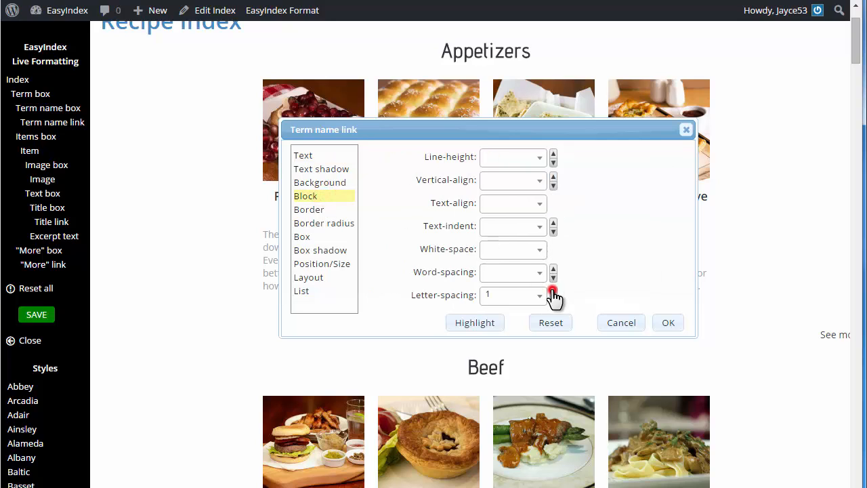
left_click(553, 292)
left_click(553, 292)
left_click(553, 292)
left_click(553, 291)
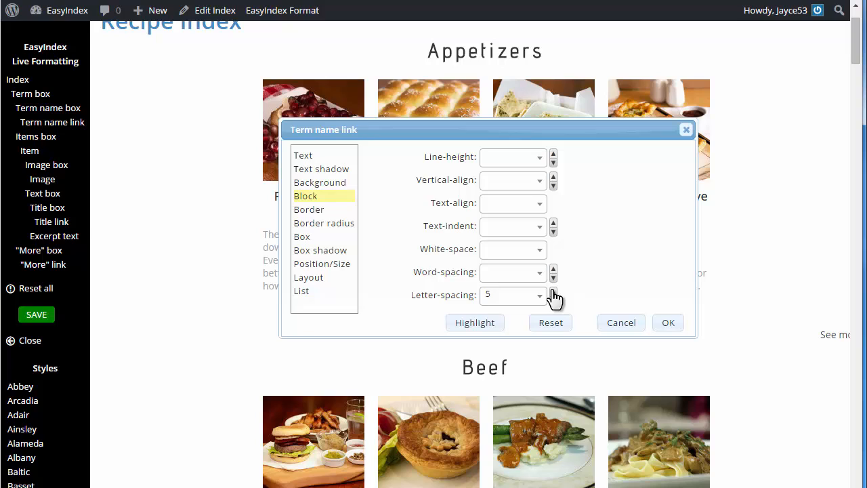
left_click(553, 300)
left_click(554, 300)
left_click(554, 299)
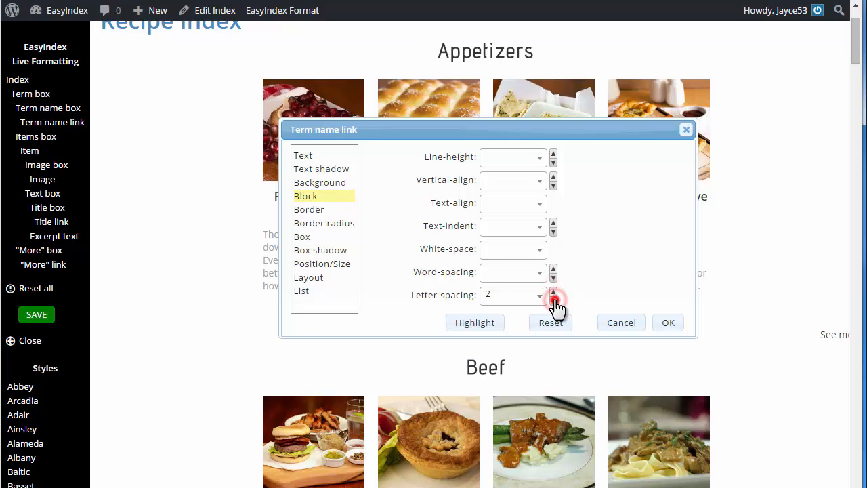
- Enter a letter-spacing of 5 for the term name link and clear the value again
left_click(522, 298)
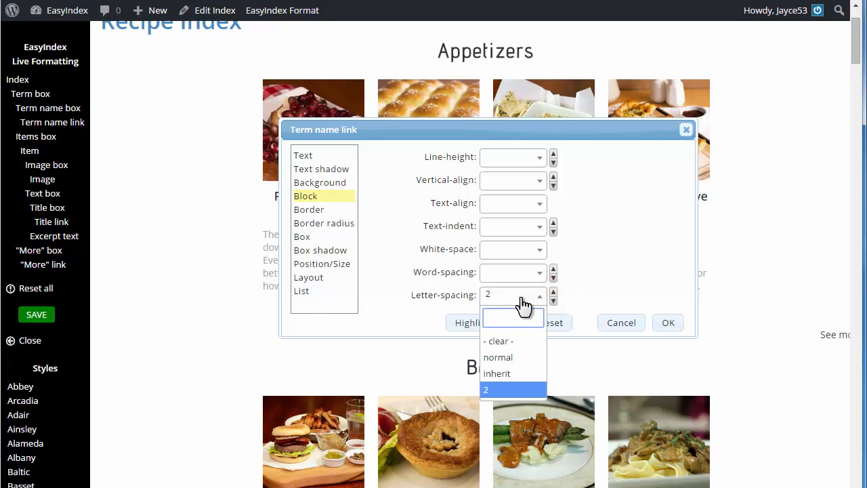
type("5")
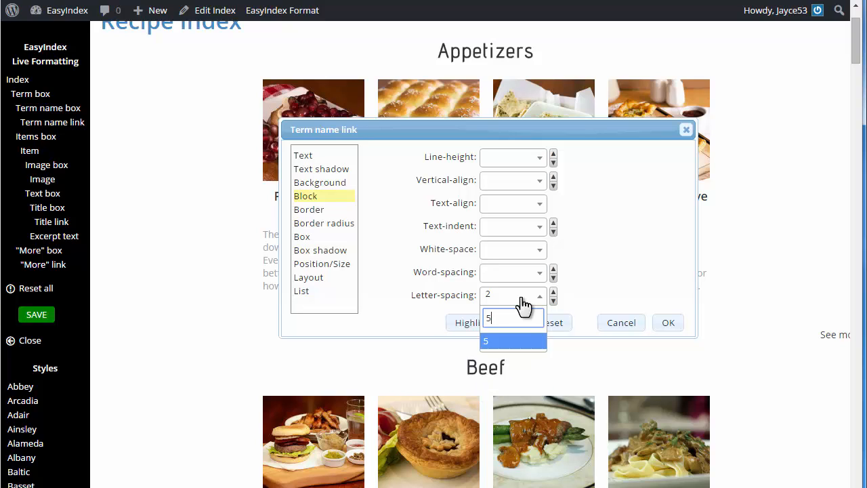
key("Return")
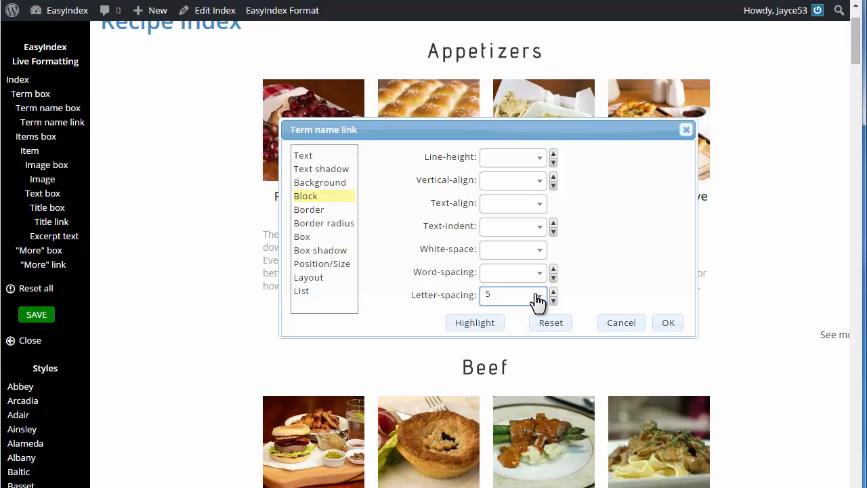
left_click(542, 302)
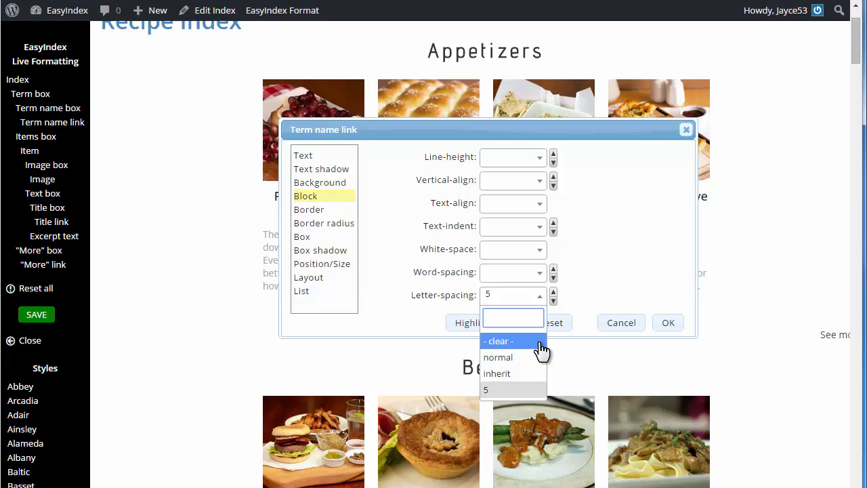
left_click(541, 343)
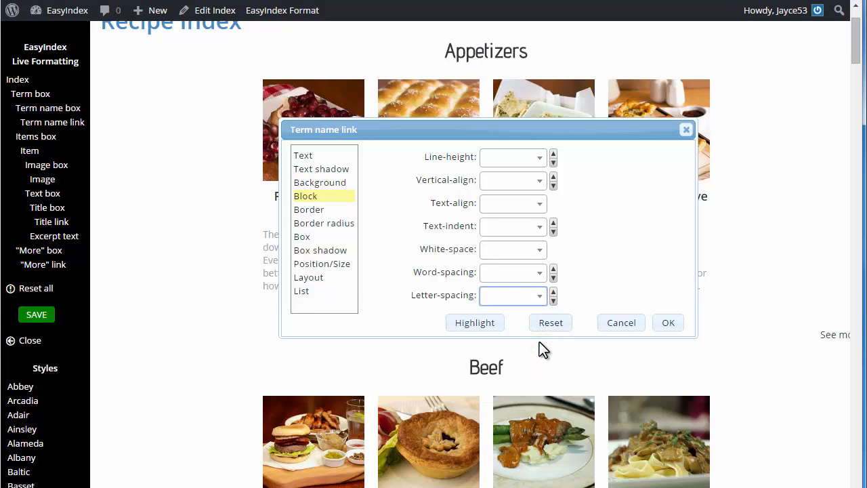
- Set the term name link's letter-spacing to 5
left_click(508, 297)
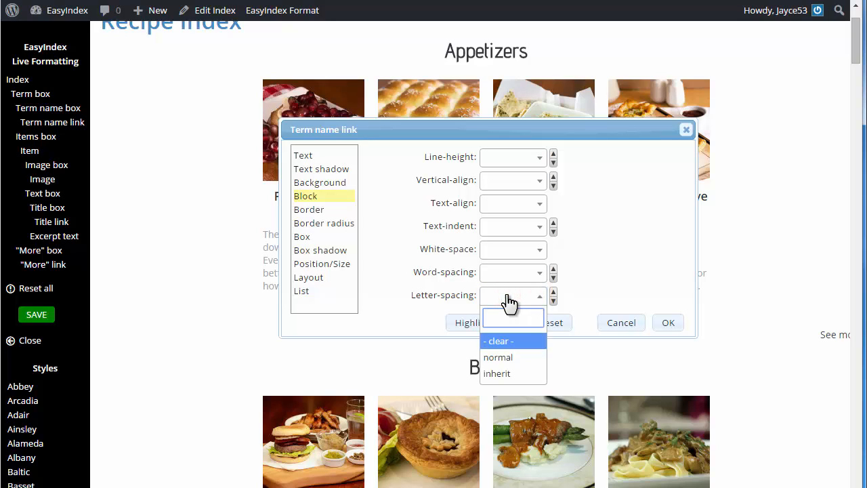
type("5")
key("Return")
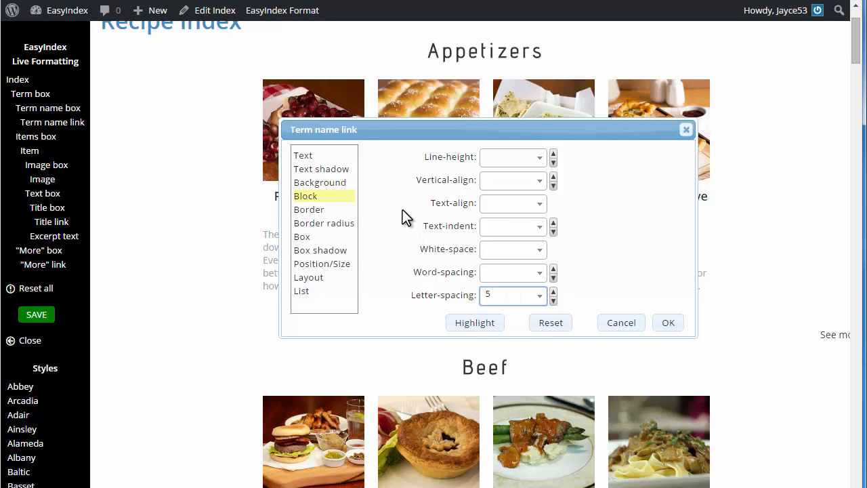
- Try the text colors #f00 and #fa0000 on the term name link and clear the color selection
left_click(318, 157)
left_click(472, 176)
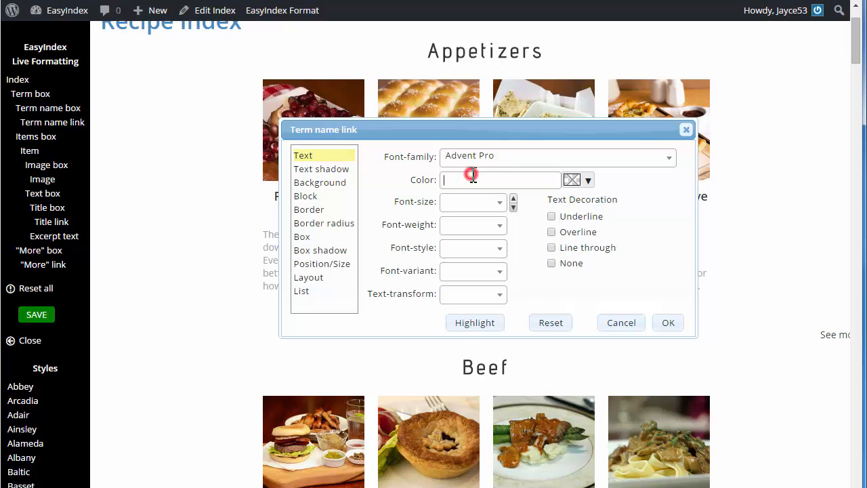
type("#f00")
left_click(573, 180)
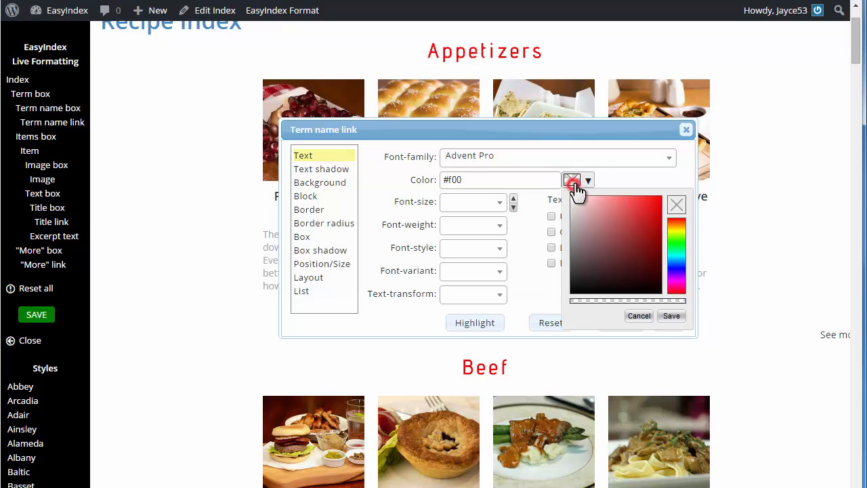
left_click_drag(646, 209, 663, 197)
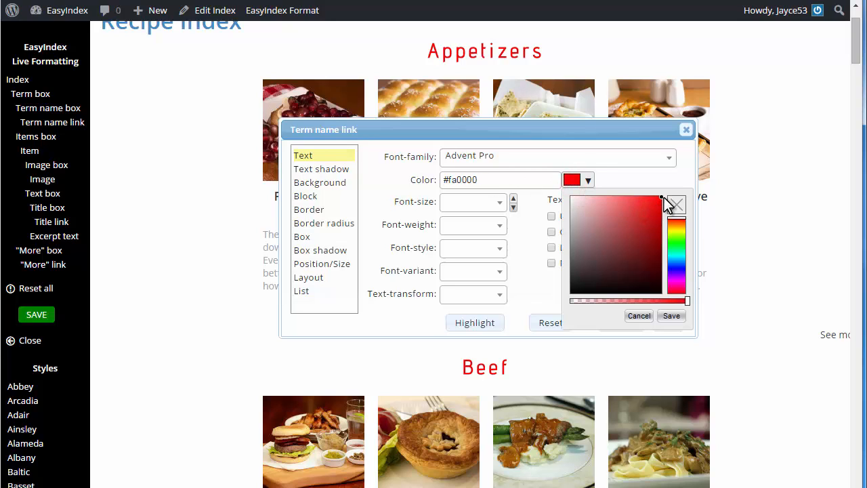
mouse_move(675, 229)
left_mouse_down()
mouse_move(678, 300)
mouse_move(675, 222)
left_mouse_up()
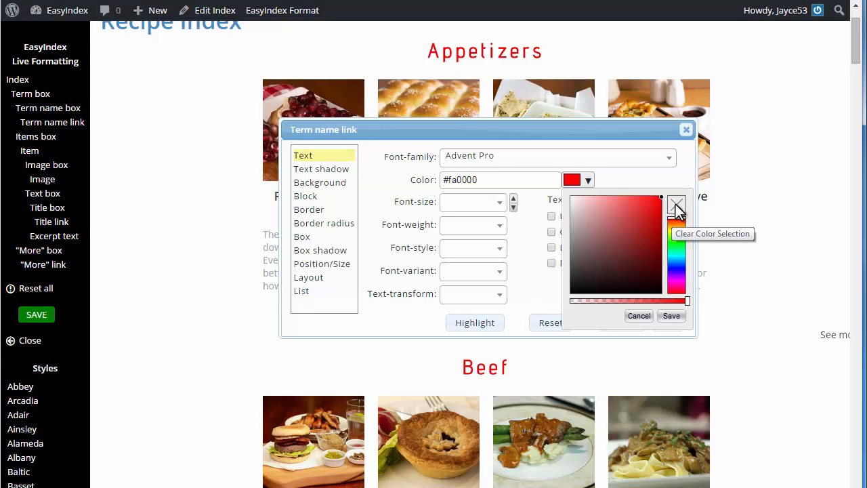
left_click(676, 205)
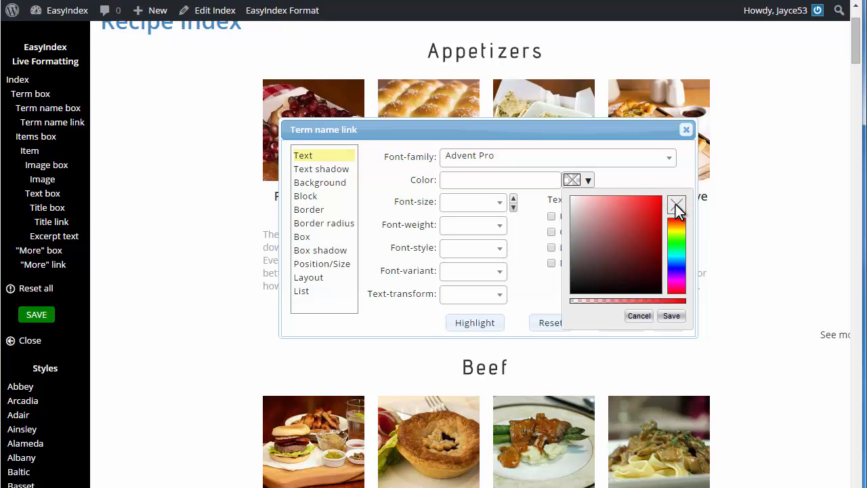
- Pick the red #d60000 for the term name link and try its opacity at 0.98 before restoring full opacity
left_click_drag(636, 234, 665, 211)
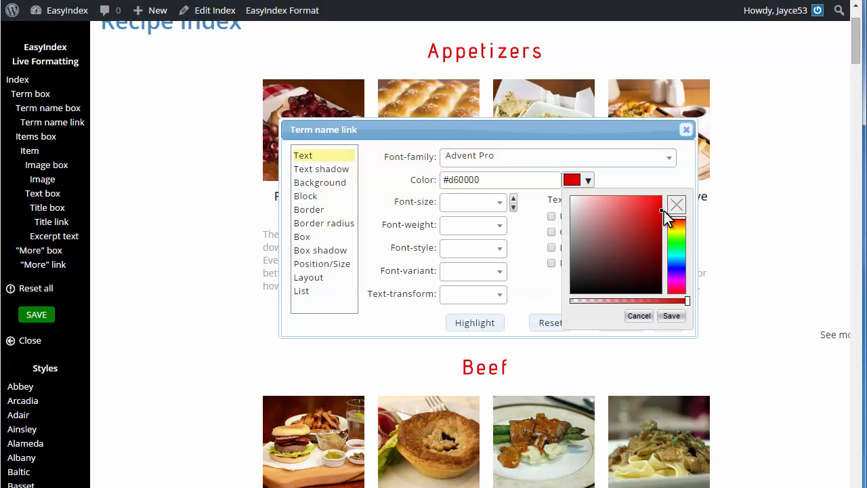
left_click(685, 301)
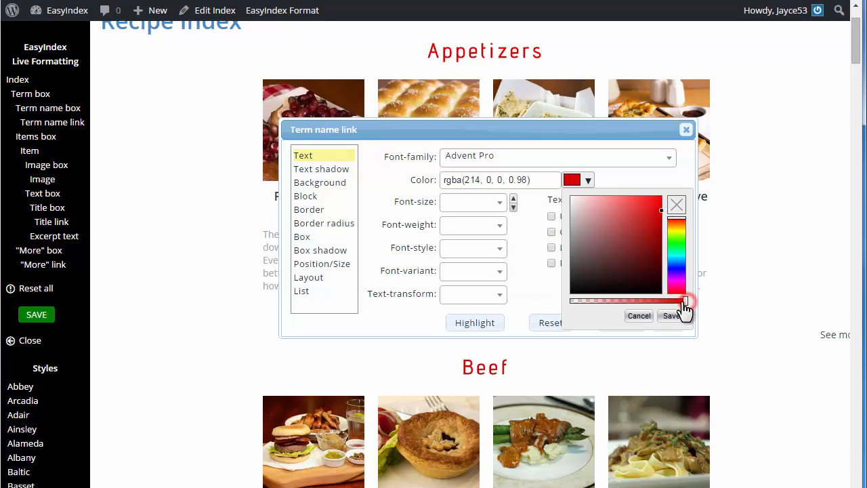
mouse_move(685, 303)
left_mouse_down()
mouse_move(567, 305)
mouse_move(689, 306)
left_mouse_up()
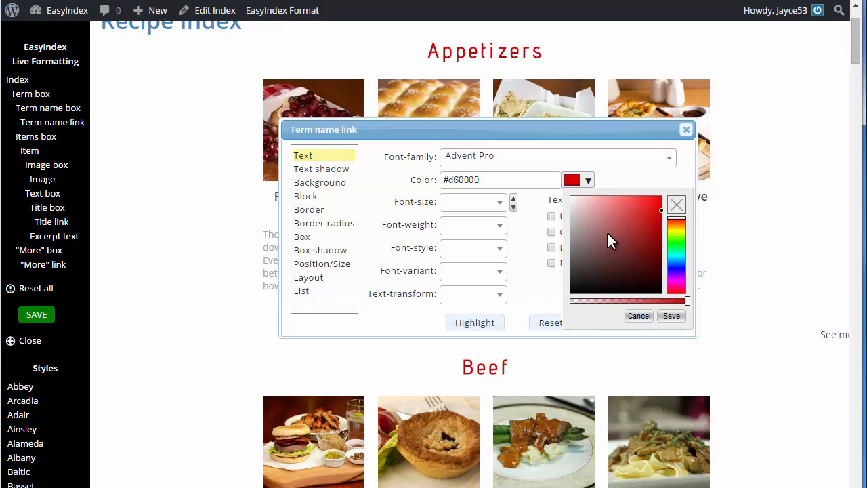
- Set the term name link's text color to white (#ffffff) and save the color
mouse_move(607, 240)
left_mouse_down()
mouse_move(582, 230)
mouse_move(571, 201)
left_mouse_up()
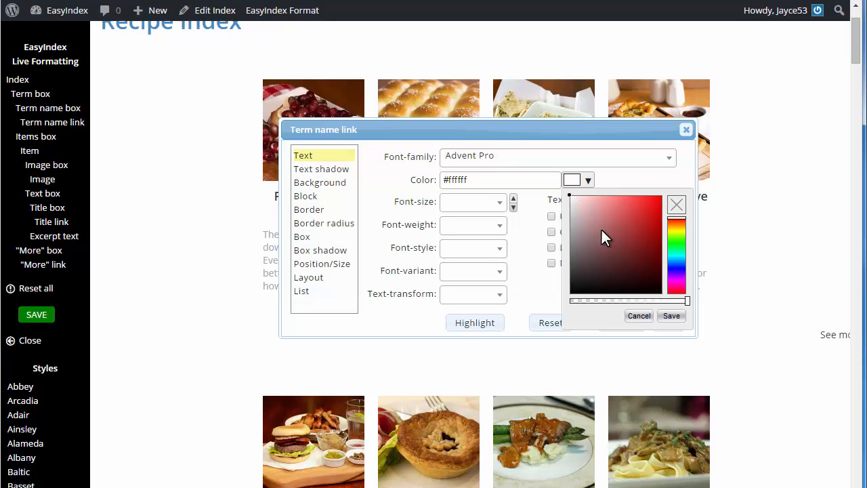
left_click(670, 316)
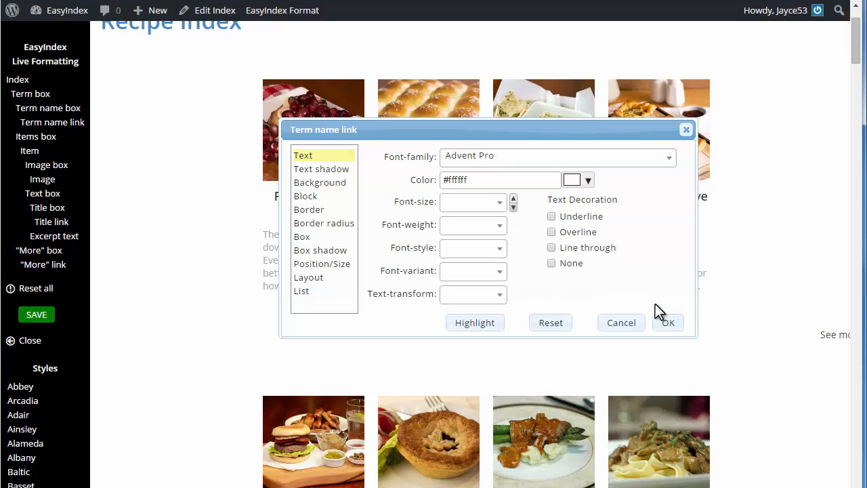
- Give the term name link a text shadow with blur 5 and color #2c2c2c, and accept the formatting
left_click(335, 178)
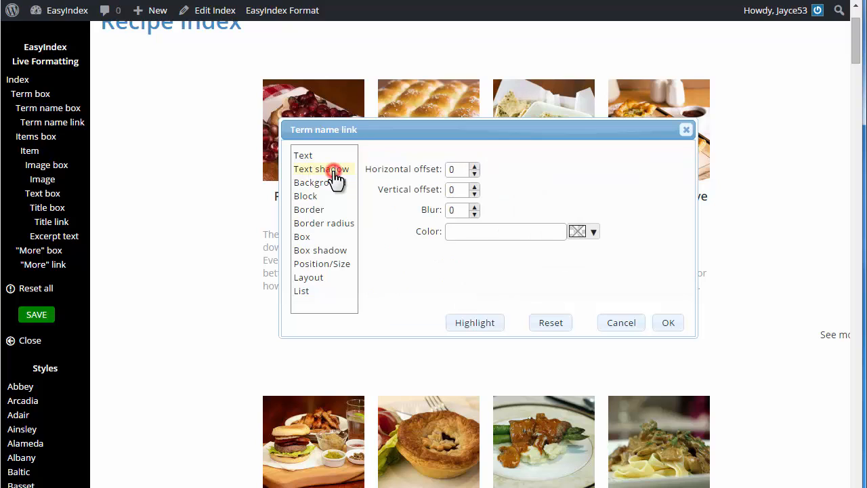
left_click(477, 208)
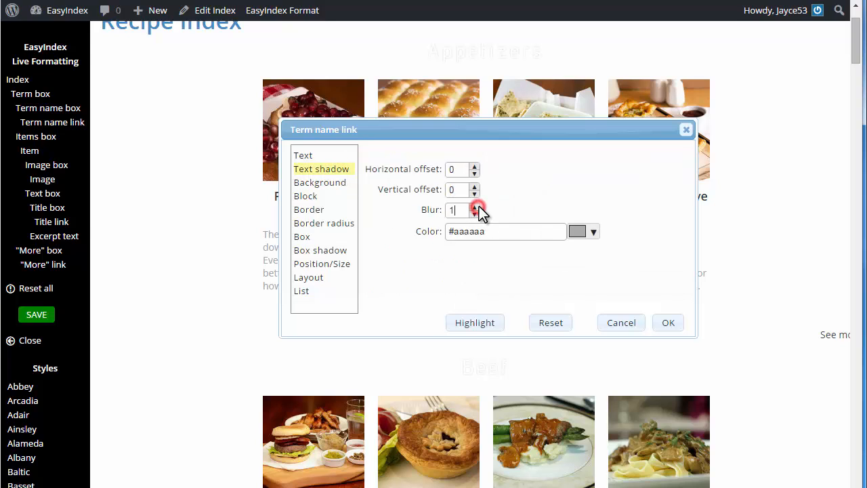
left_click(479, 206)
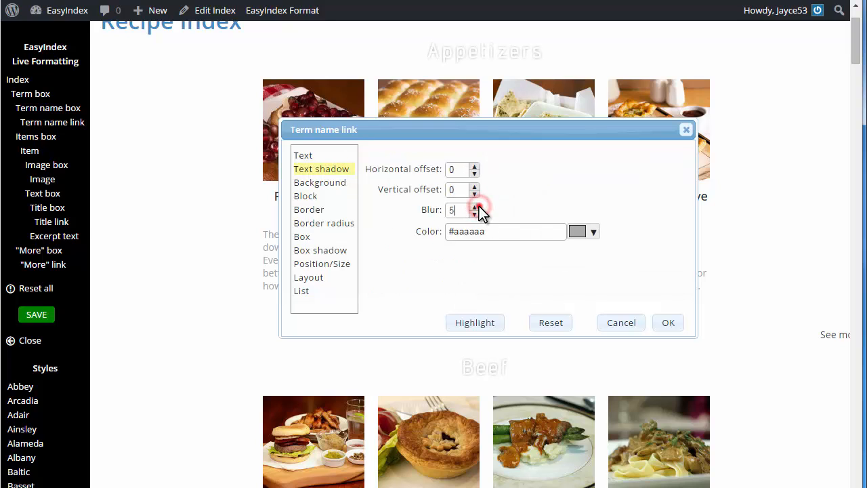
left_click(576, 233)
left_click_drag(573, 282, 567, 327)
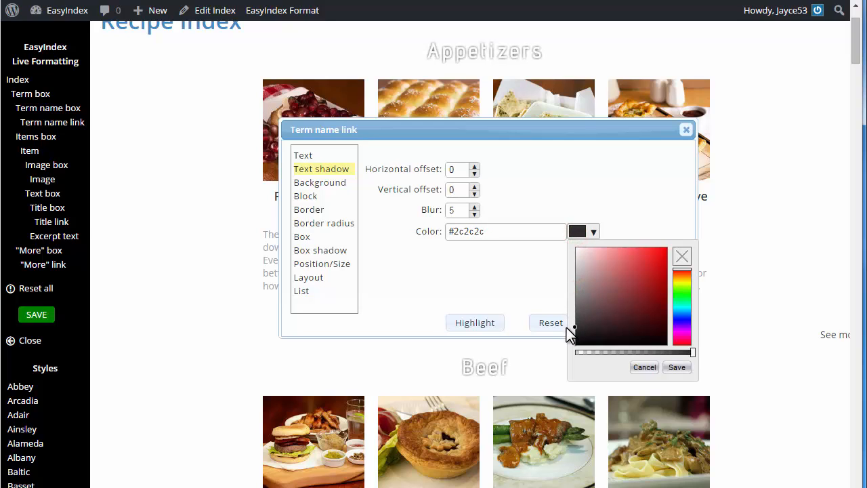
left_click(677, 367)
left_click(669, 324)
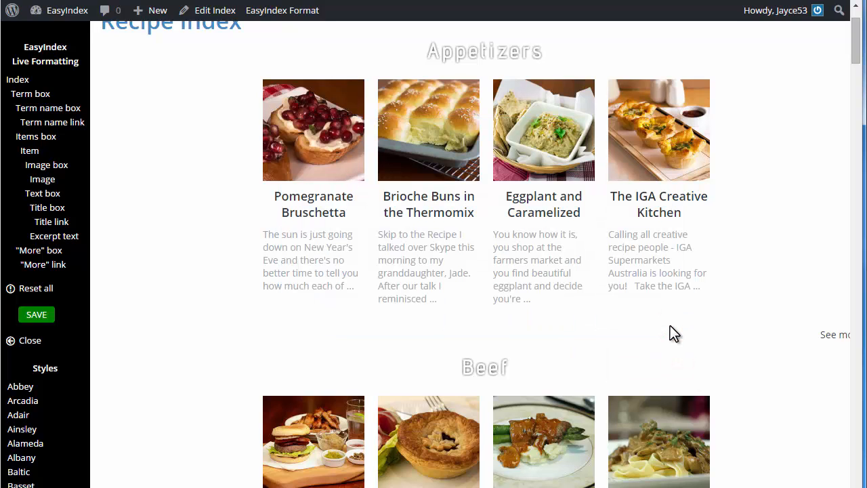
- Give the term name box a double border with width 4 on all sides
left_click(65, 111)
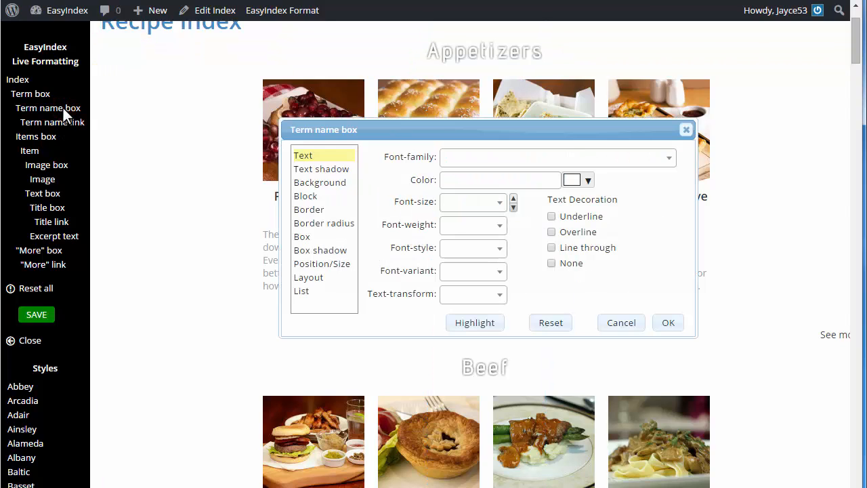
left_click(317, 211)
left_click(465, 196)
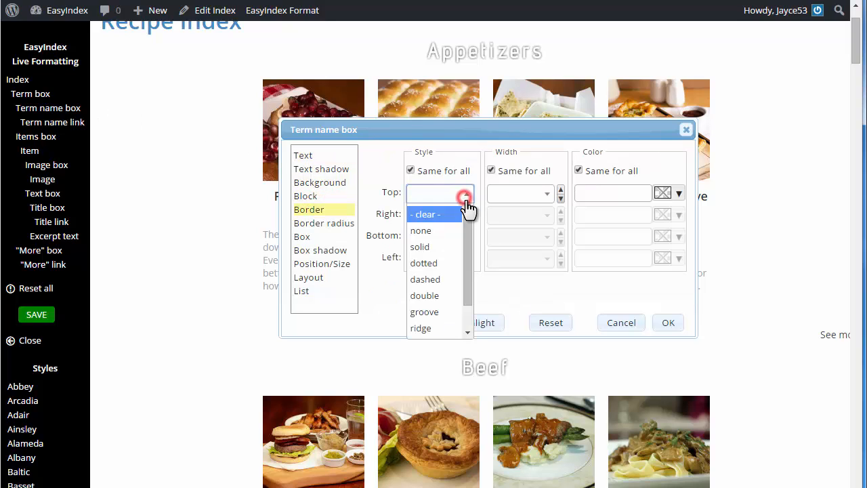
left_click(437, 294)
left_click(508, 194)
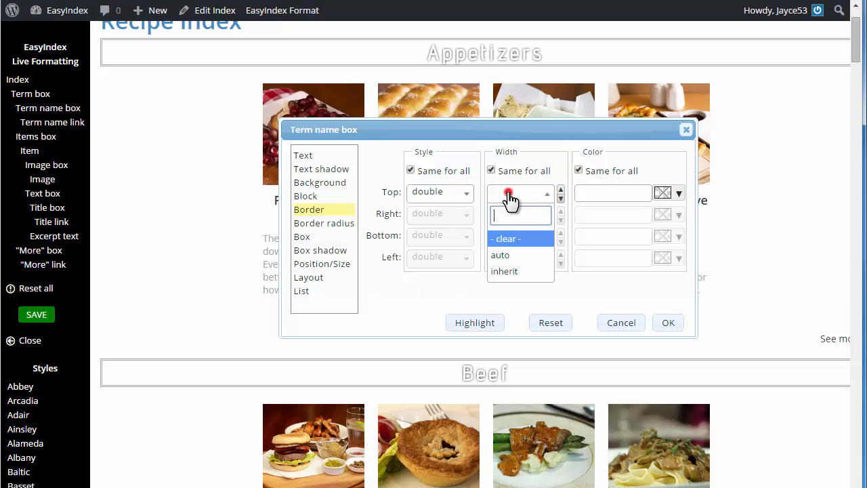
type("4")
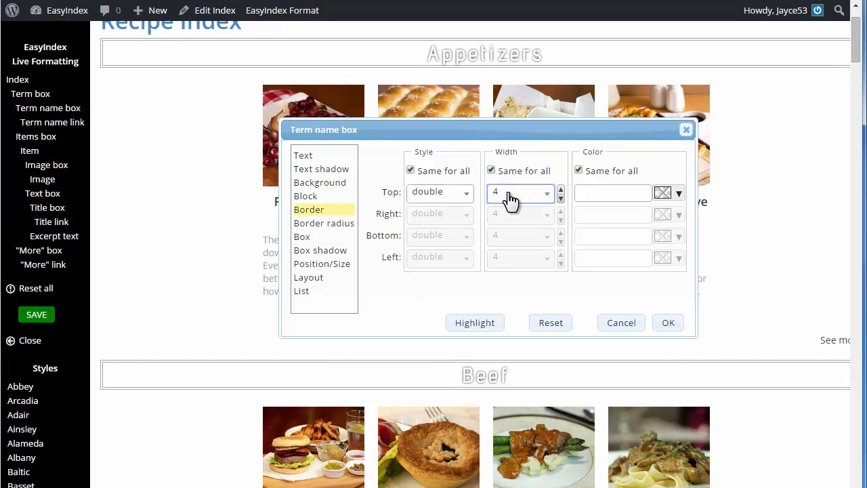
- Set the term name box's border color to gray #9e9e9e on all sides and save the color
left_click(663, 194)
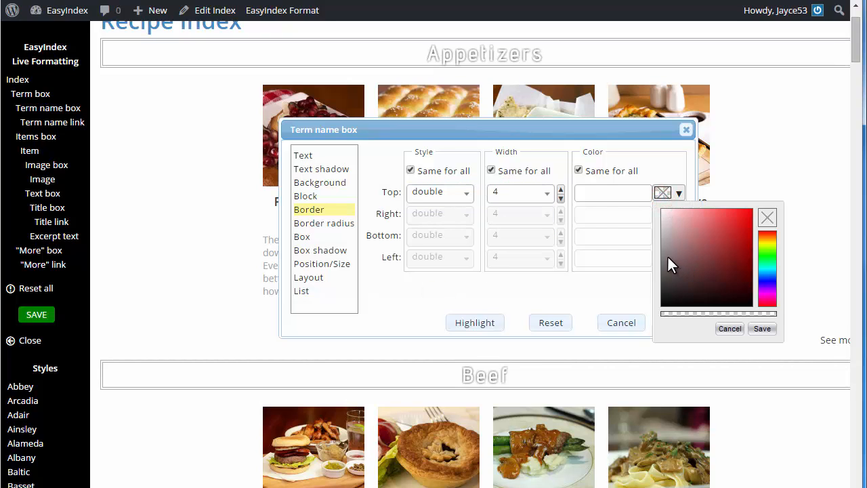
left_click(660, 257)
mouse_move(658, 254)
left_mouse_down()
mouse_move(657, 264)
mouse_move(652, 245)
left_mouse_up()
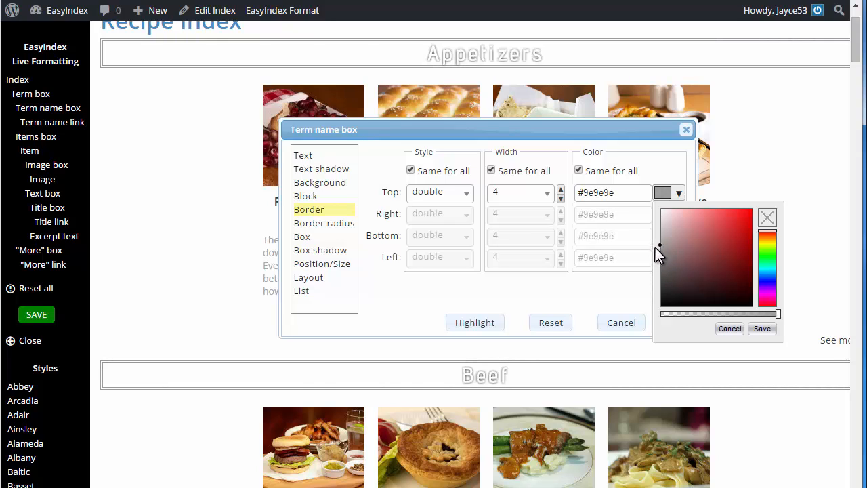
left_click(763, 329)
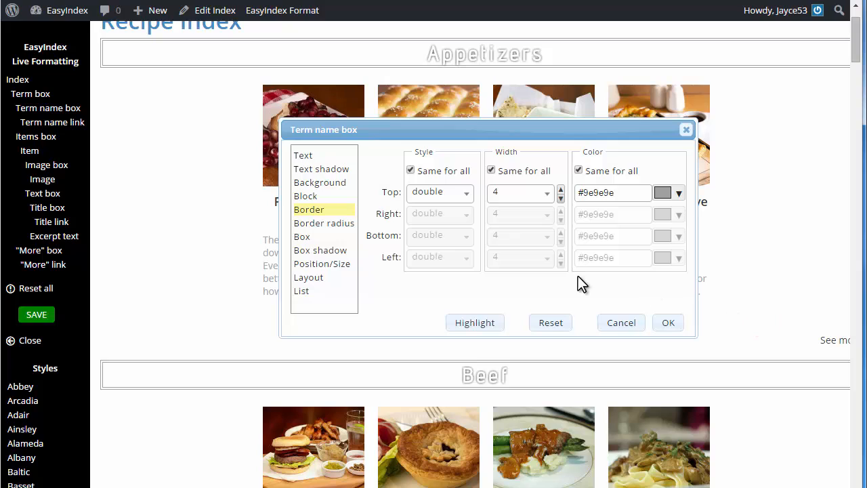
- Set the term name box's width to 400
left_click(333, 264)
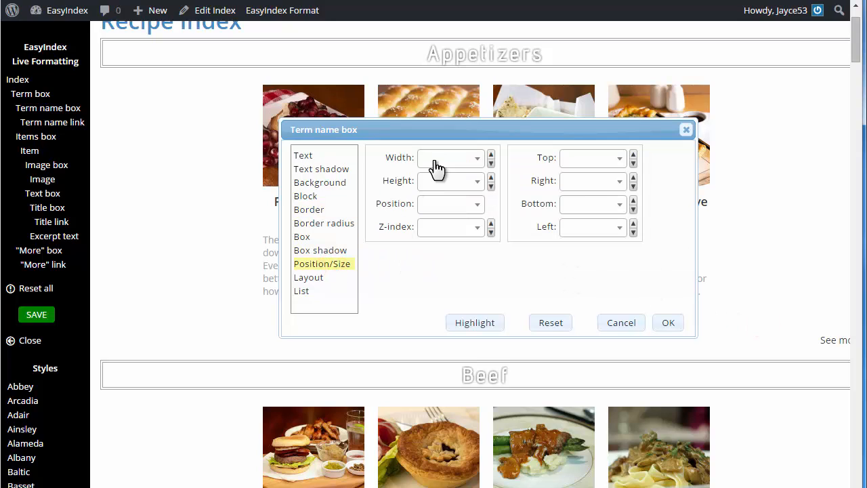
left_click(434, 161)
type("4")
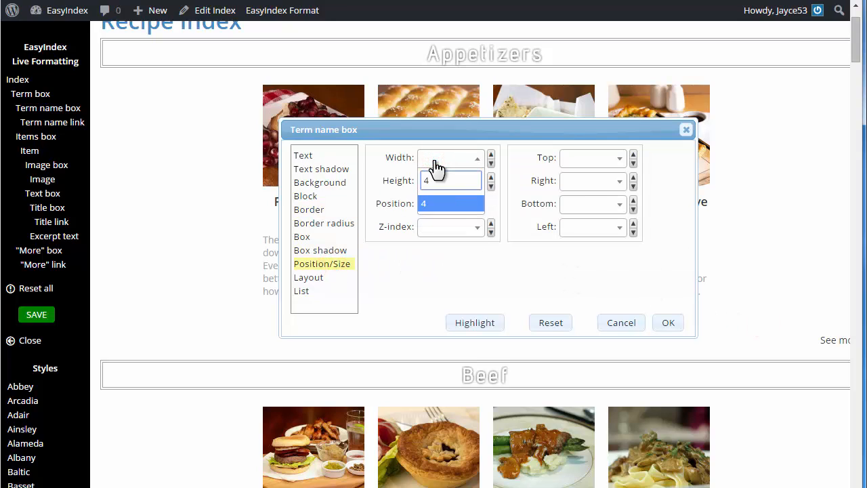
type("00")
key("Return")
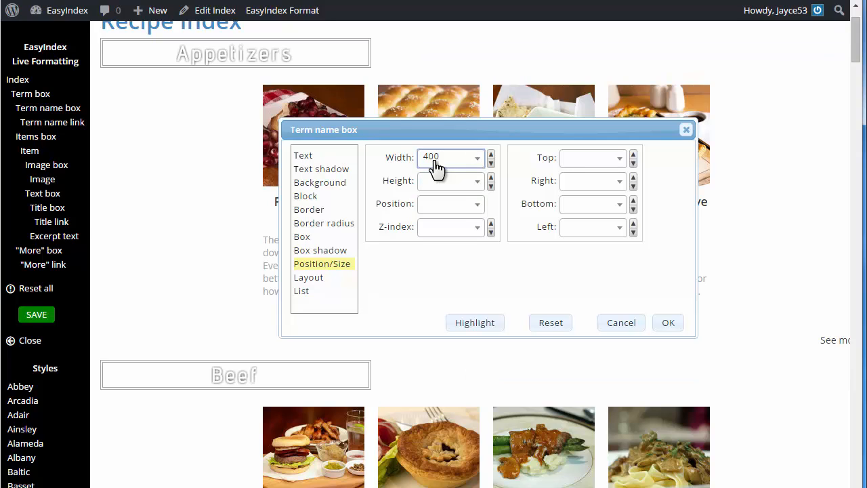
- Center the term name box by setting its left and right margins individually to auto
left_click(298, 240)
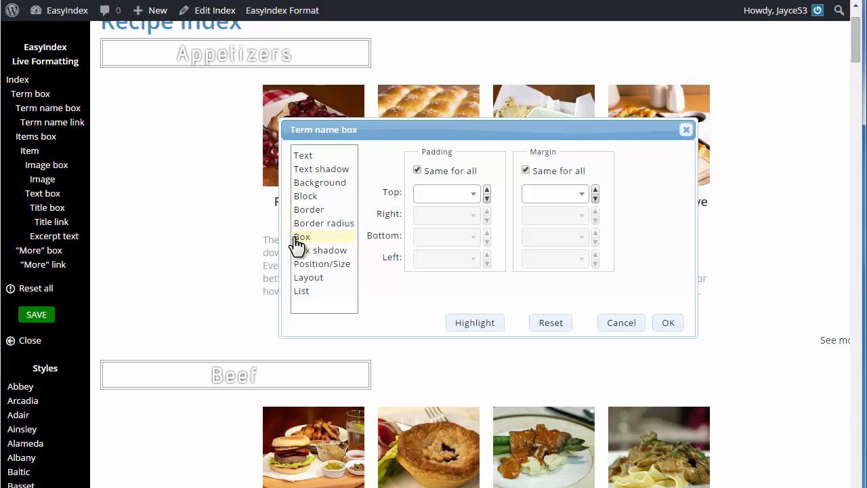
left_click(580, 172)
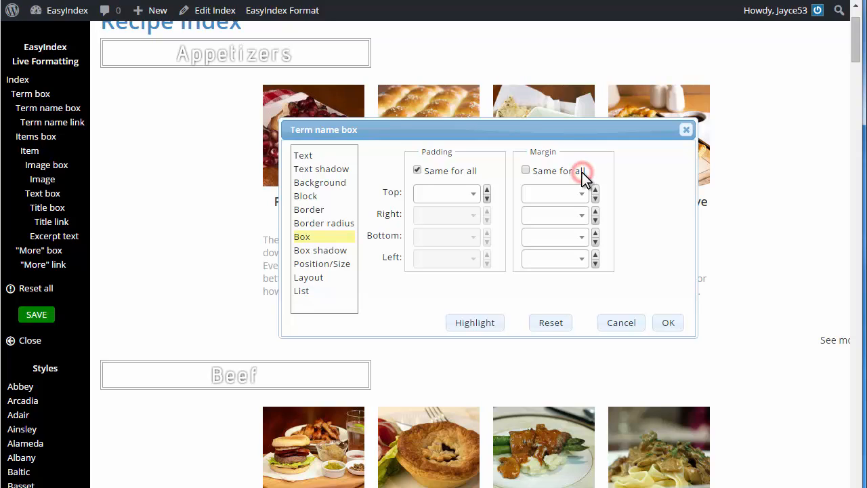
left_click(584, 263)
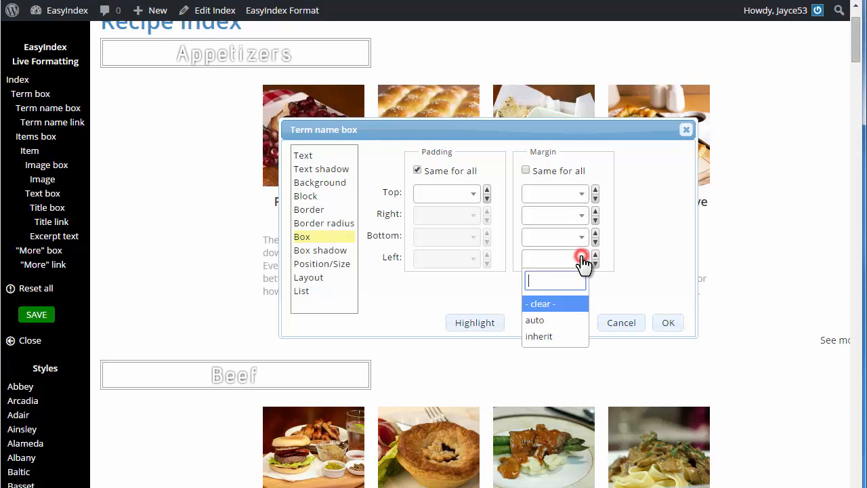
left_click(547, 321)
left_click(579, 215)
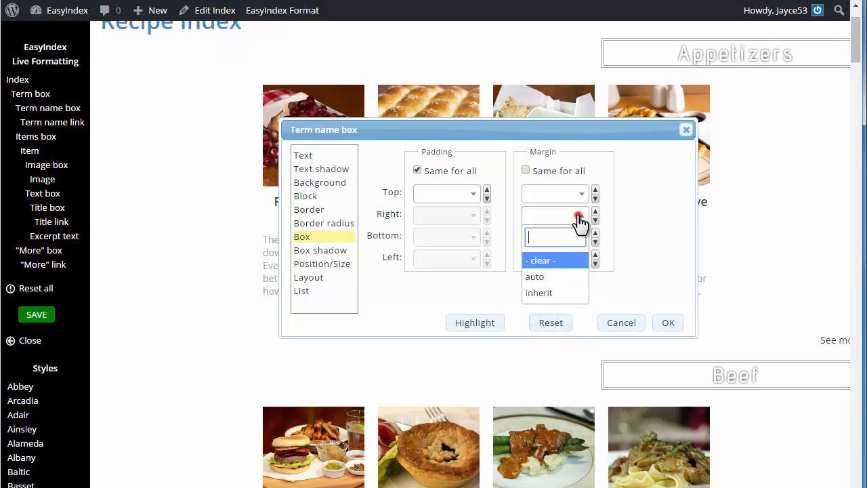
left_click(546, 276)
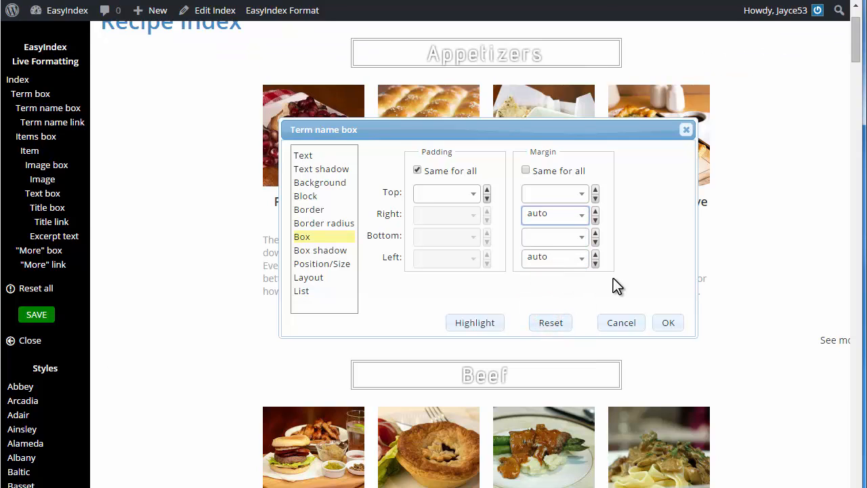
- Unlink the term name box's padding sides and set the bottom padding to 6
left_click(448, 173)
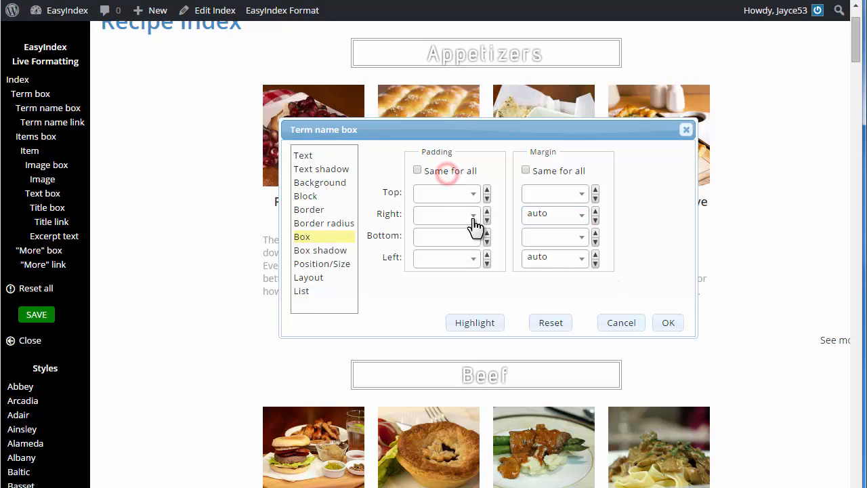
left_click(486, 234)
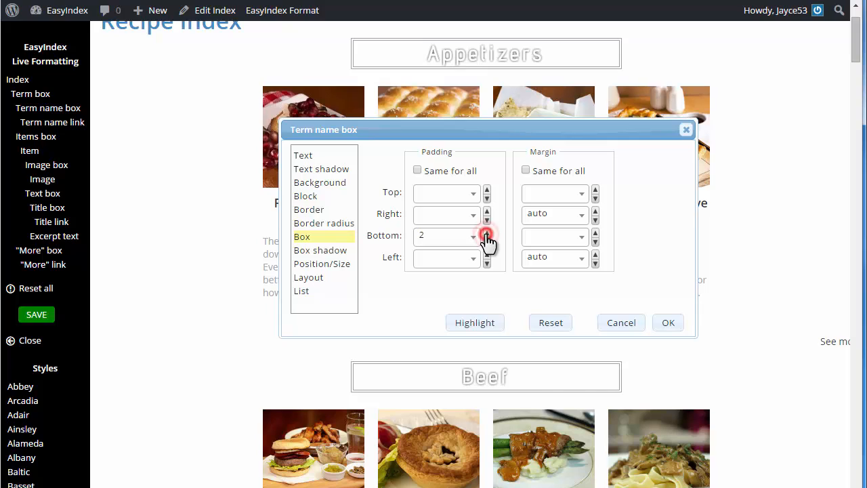
left_click(486, 233)
left_click(486, 233)
left_click(486, 234)
left_click(485, 234)
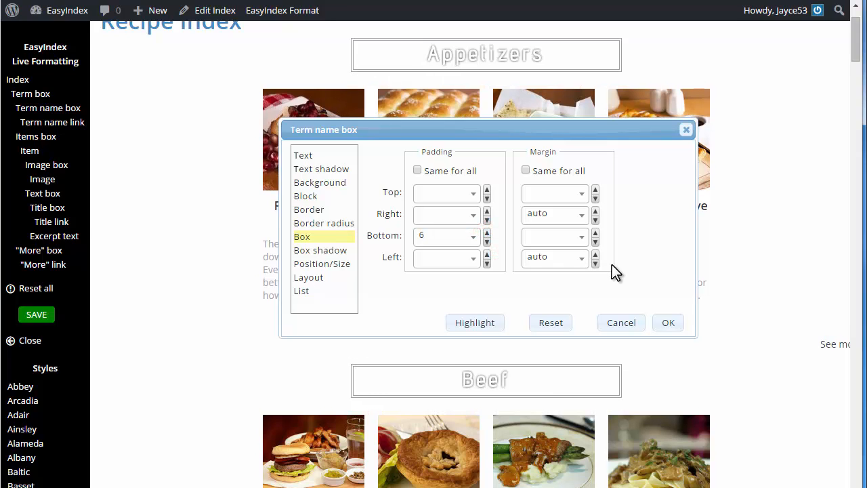
- Round all four corners of the term name box's border equally and accept the formatting
left_click(332, 224)
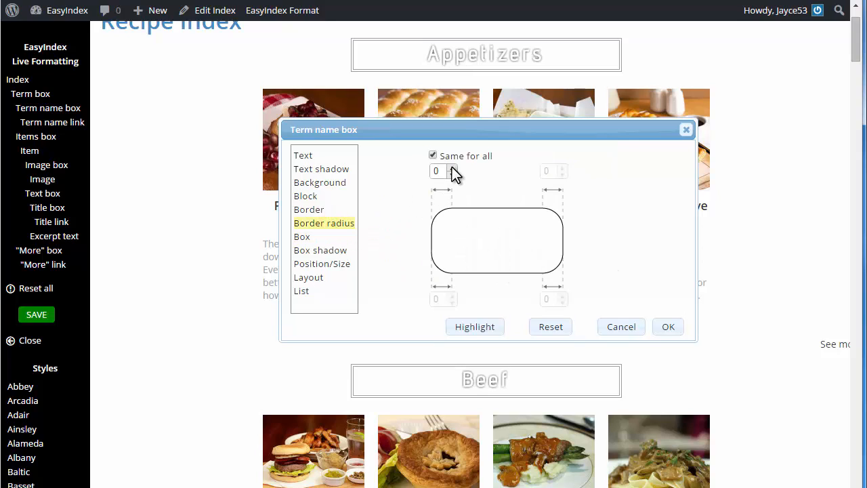
left_click(452, 167)
left_click(452, 166)
left_click(452, 167)
left_click(452, 166)
left_click(452, 167)
left_click(452, 167)
left_click(661, 327)
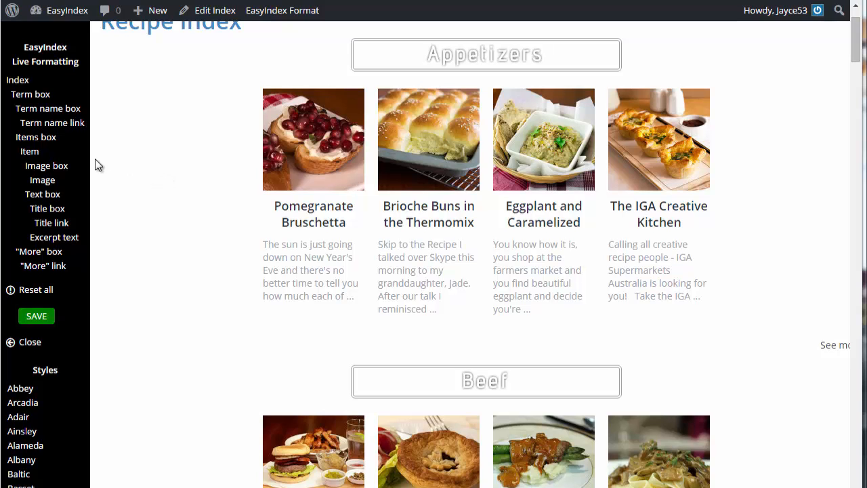
- Give each recipe item a solid border with width 1 and color #bbb on all sides
left_click(54, 155)
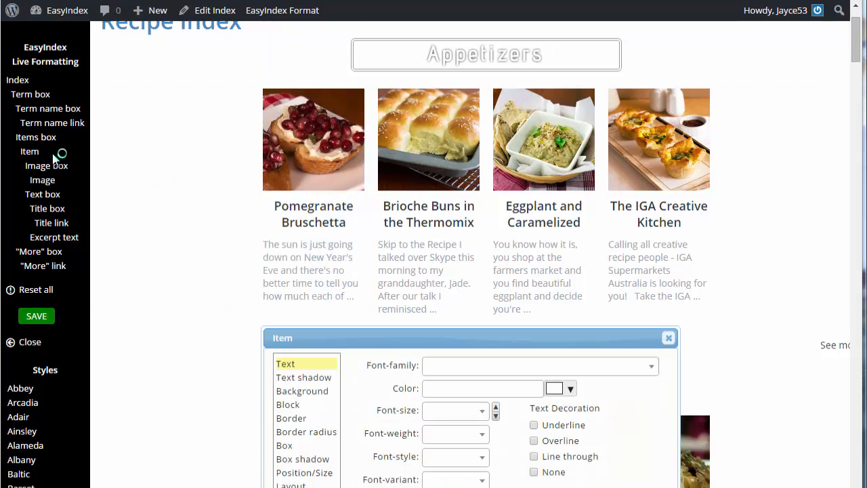
left_click_drag(438, 342, 441, 358)
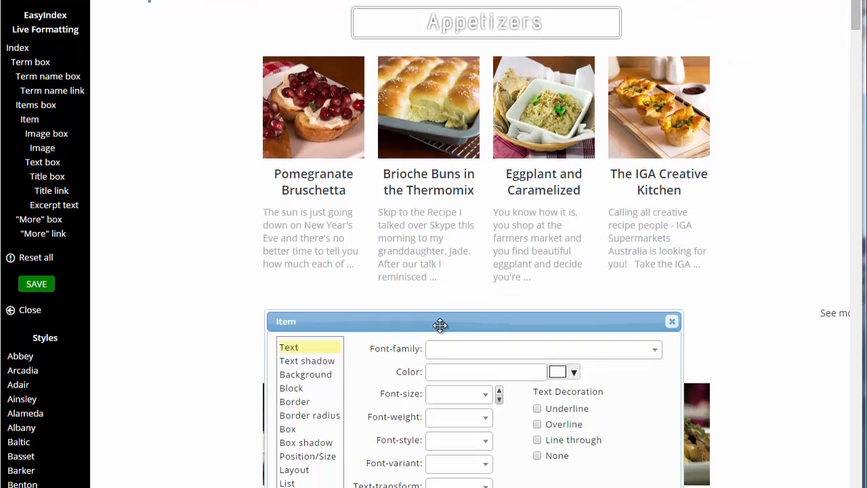
left_click_drag(441, 325, 452, 309)
left_click(328, 385)
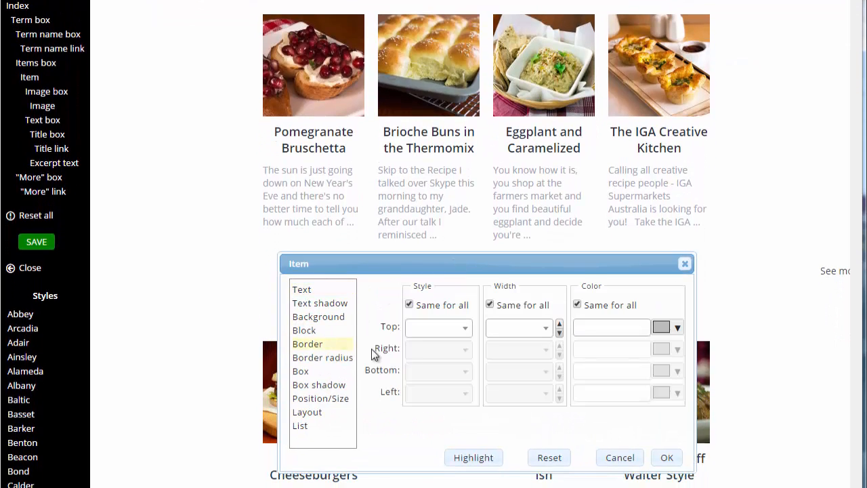
left_click(465, 328)
left_click(433, 381)
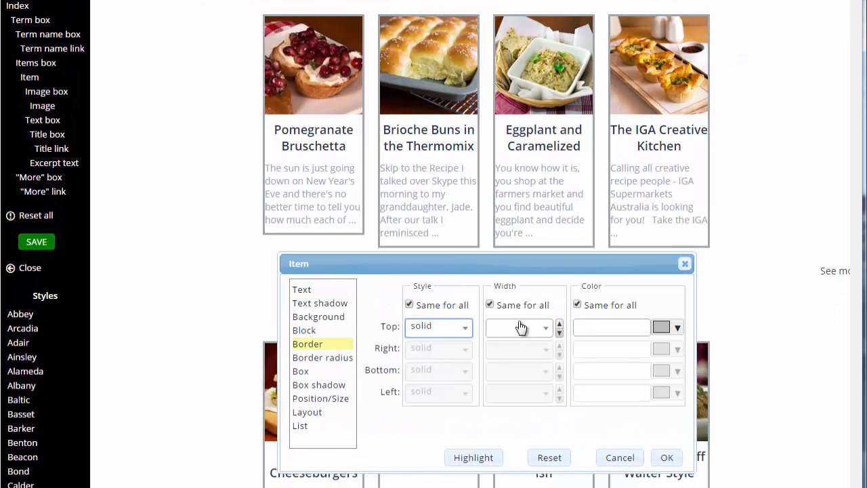
left_click(521, 328)
type("1")
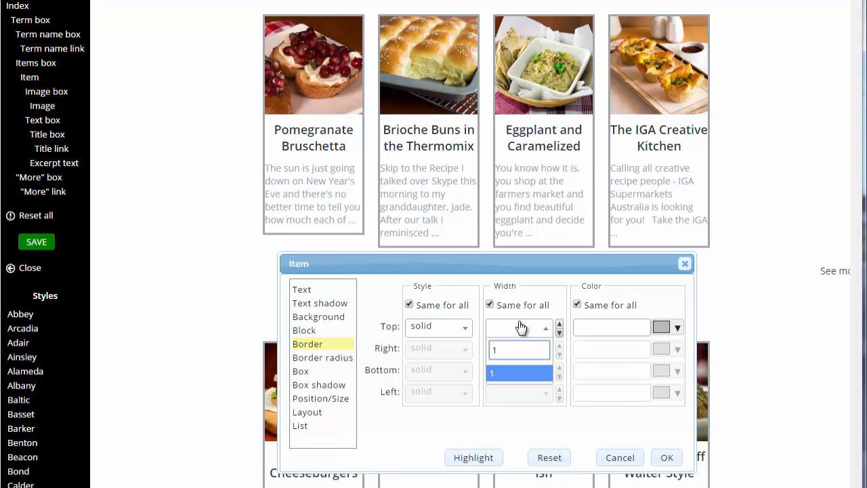
key("Return")
left_click(621, 324)
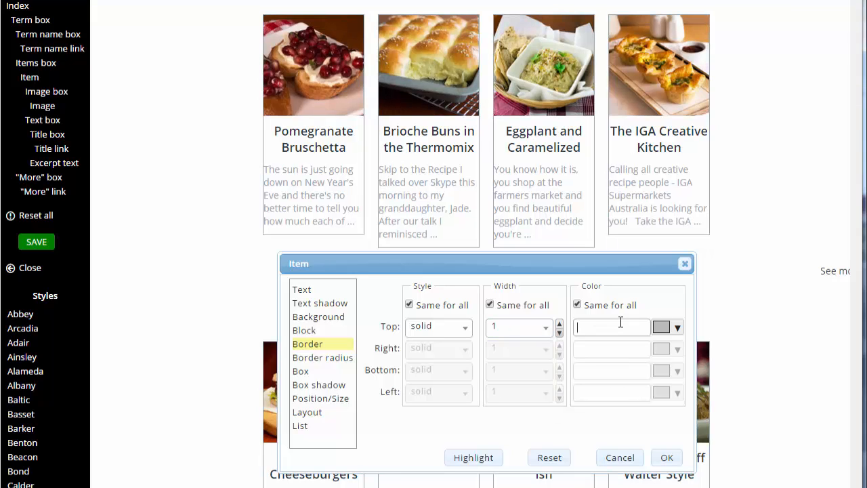
type("#bbb")
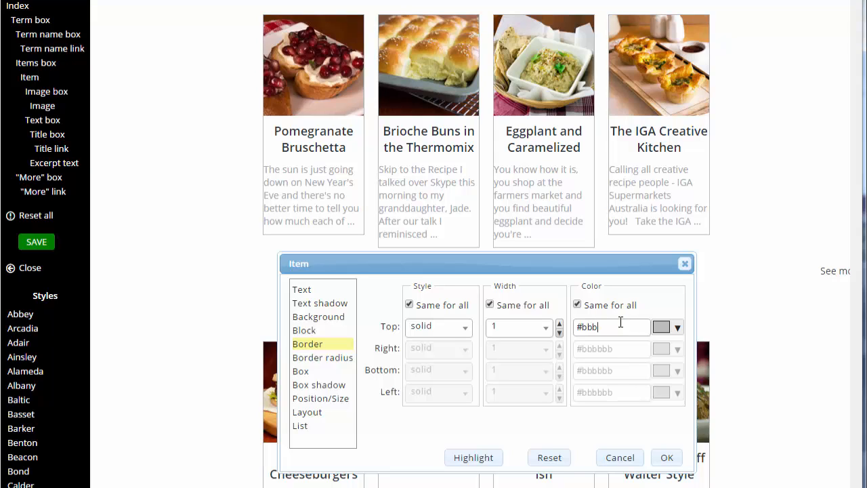
- Set the recipe item's padding to 9 on all sides
left_click(316, 376)
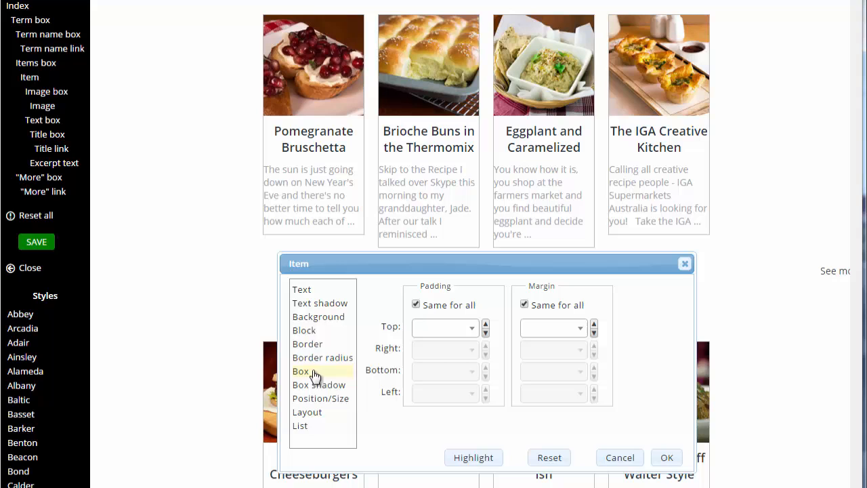
left_click(486, 325)
left_click(485, 325)
left_click(485, 325)
left_click(485, 325)
left_click(485, 325)
left_click(486, 324)
left_click(485, 324)
left_click(485, 324)
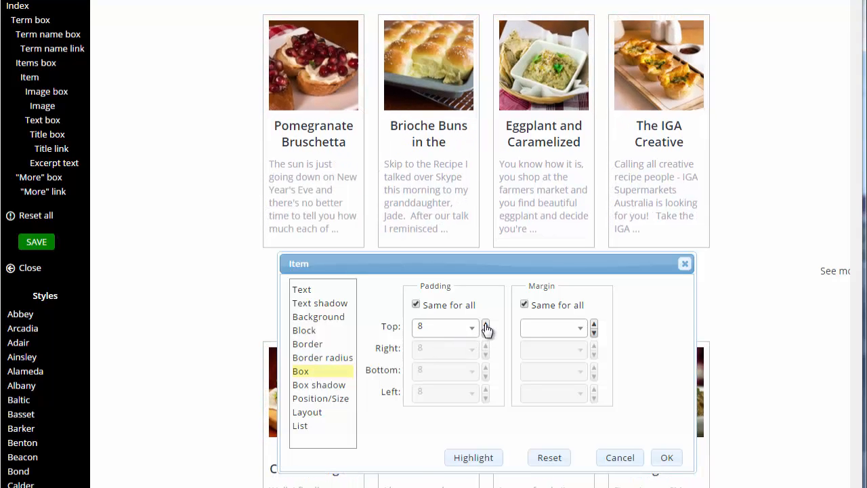
left_click(485, 324)
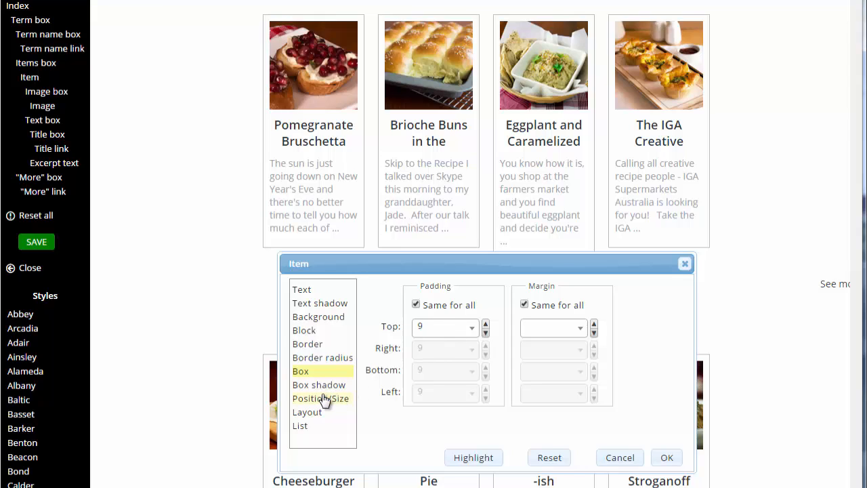
- Set the recipe item's width to 168
left_click(324, 401)
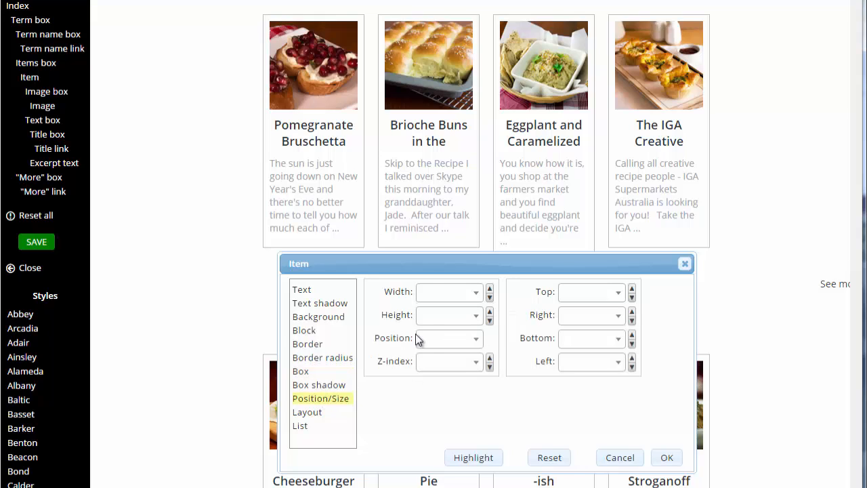
left_click(434, 293)
type("168")
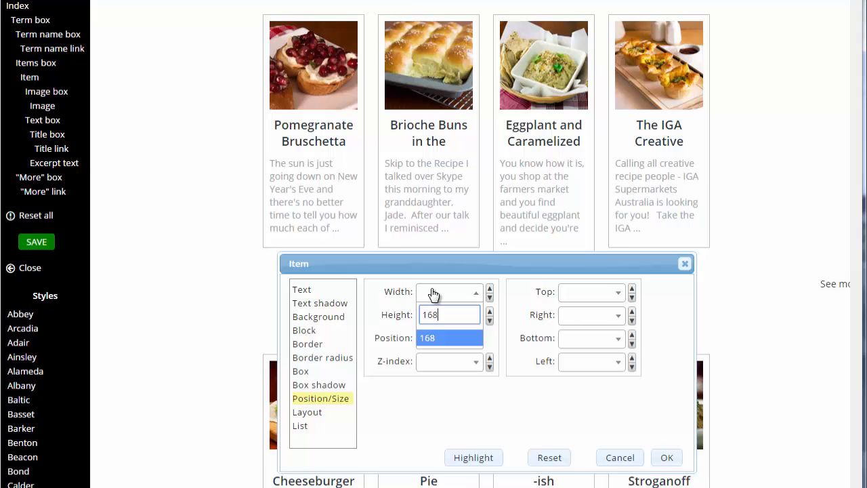
key("Return")
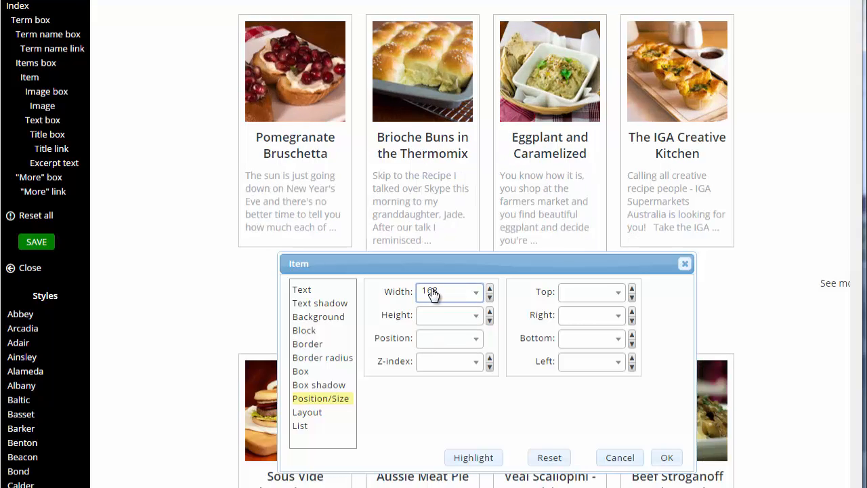
- Slightly round all four corners of the recipe item's border and accept the formatting
left_click(315, 358)
left_click(451, 302)
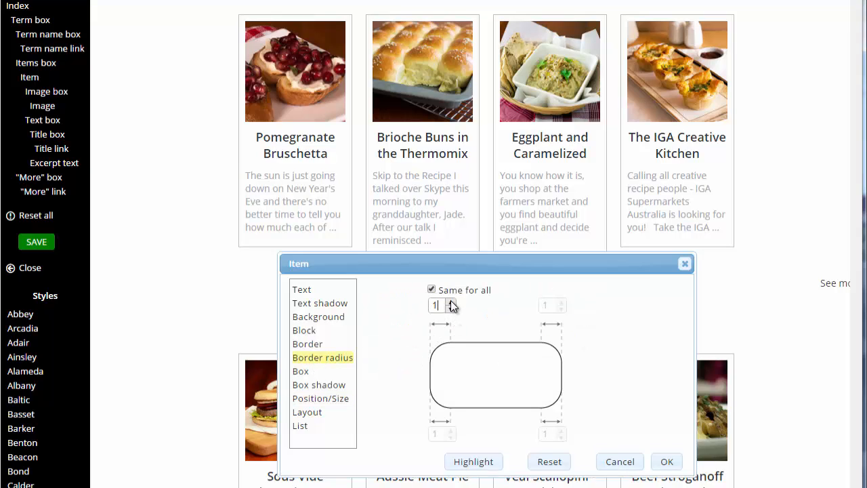
left_click(450, 302)
left_click(451, 302)
left_click(665, 462)
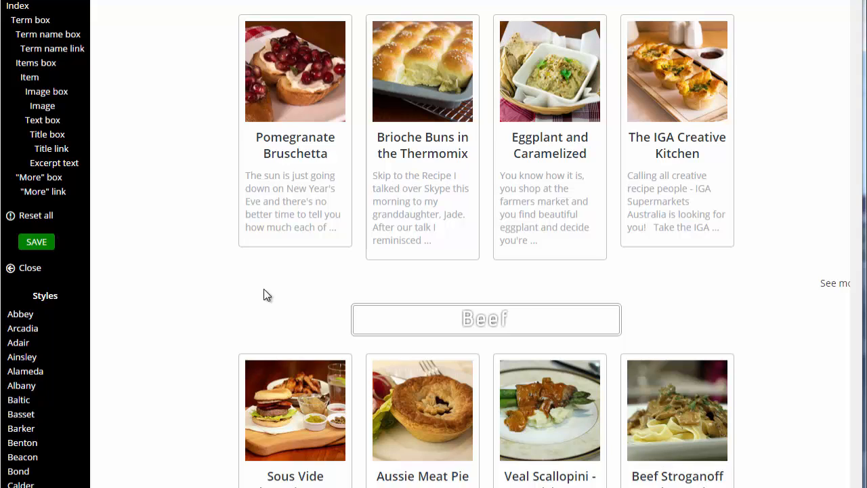
- Round all four corners of the recipe images with a border radius of 75
left_click(48, 107)
left_click(331, 358)
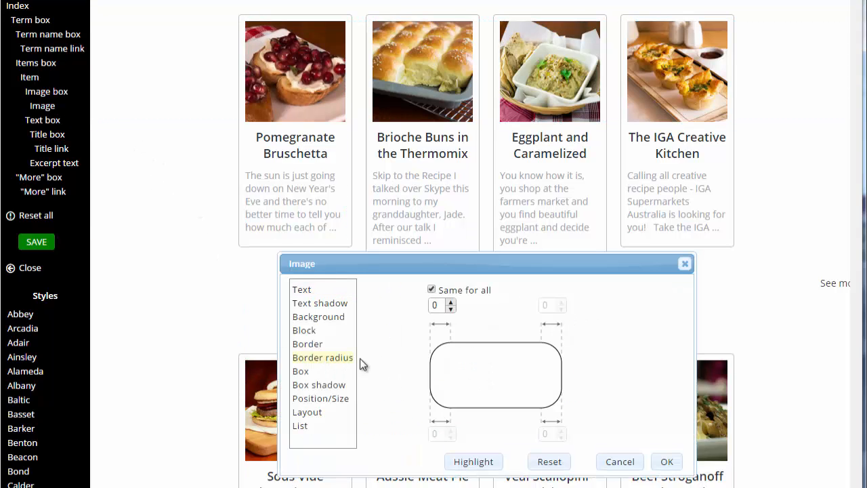
left_click(450, 302)
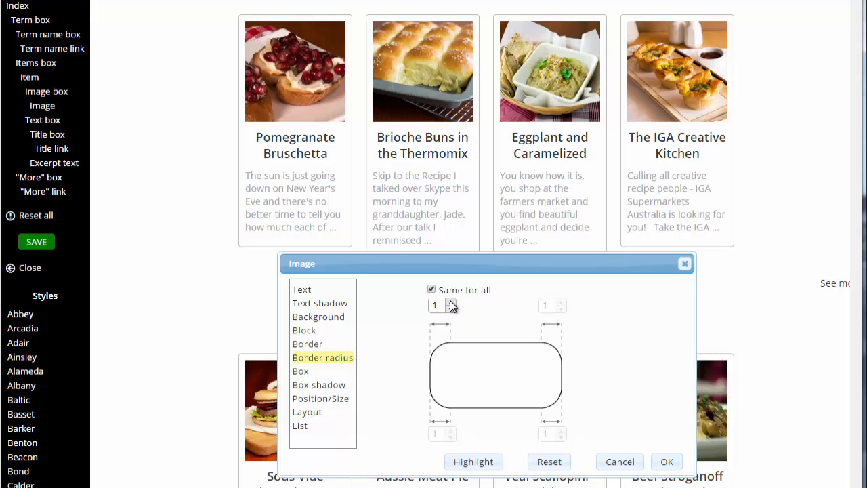
left_click(451, 302)
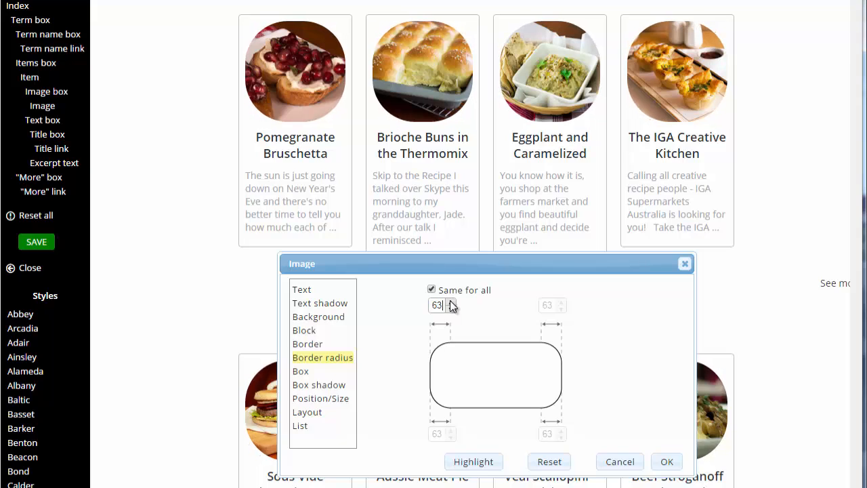
left_click(451, 302)
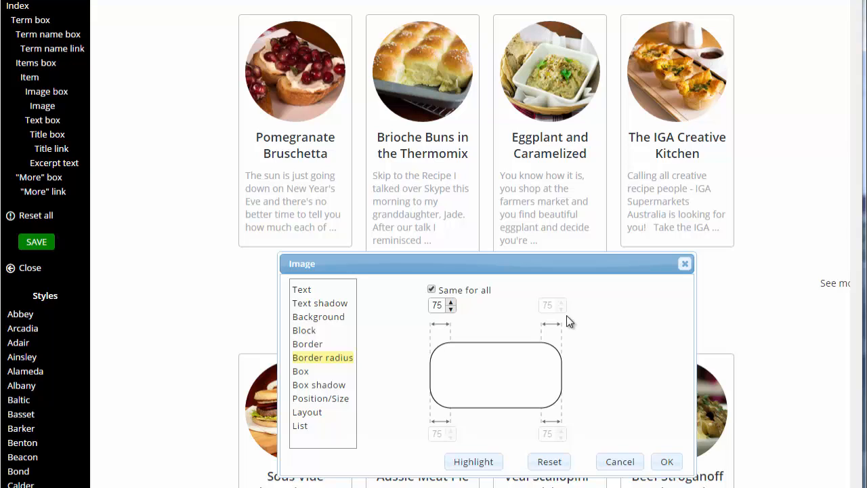
- Unlink the image corner radii and set the top-left and bottom-right corners to 0
left_click(466, 289)
left_click_drag(452, 309, 452, 309)
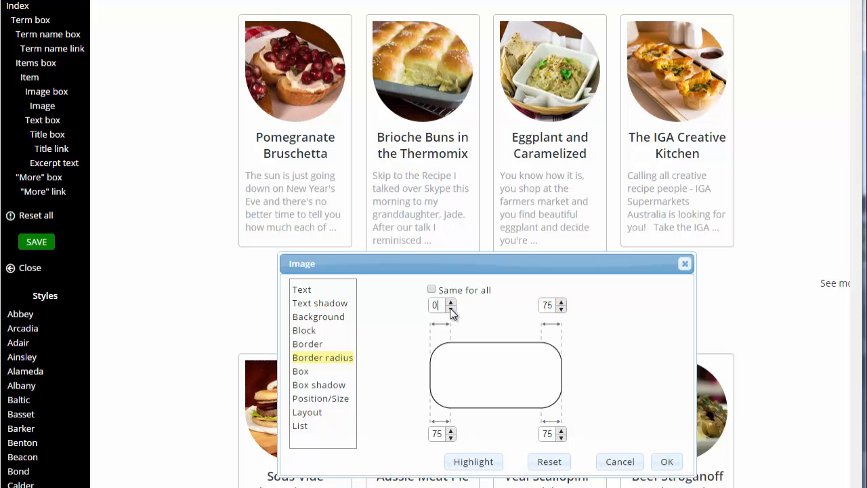
left_click_drag(563, 438, 562, 438)
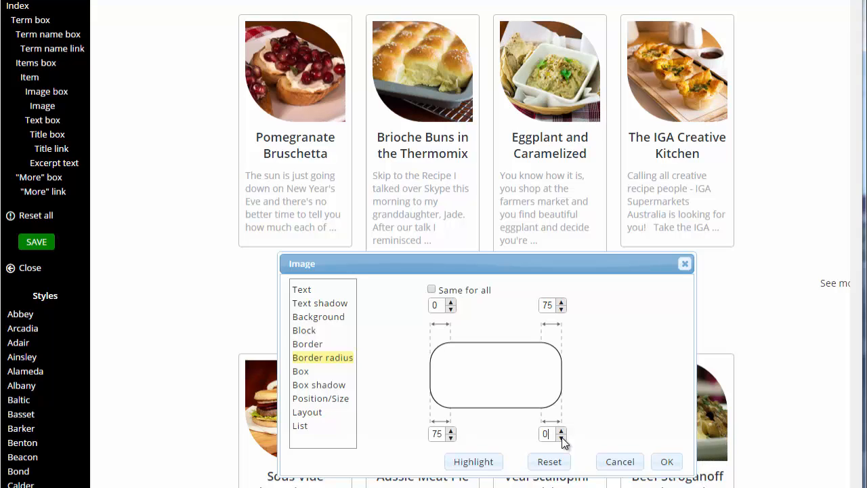
- Set the recipe images' border radius to 5, the same for all corners
left_click_drag(438, 309, 424, 303)
left_click(432, 289)
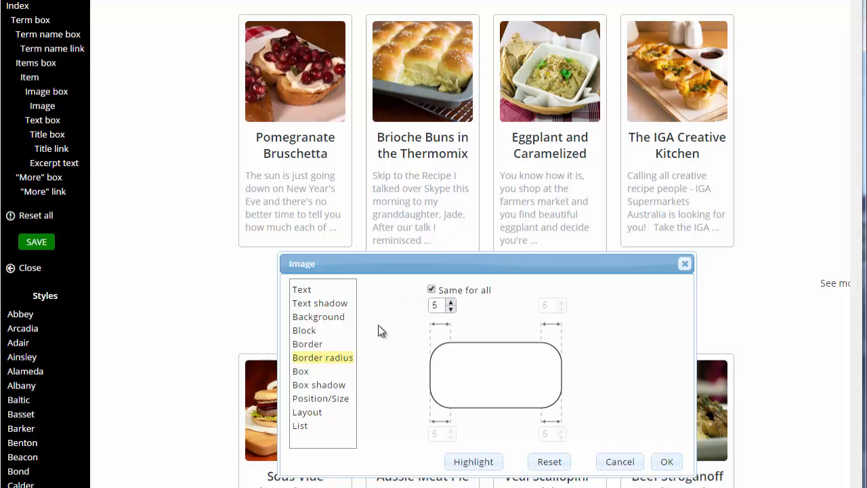
- Give the recipe images a box shadow with horizontal offset 3 and vertical offset 4
left_click(339, 385)
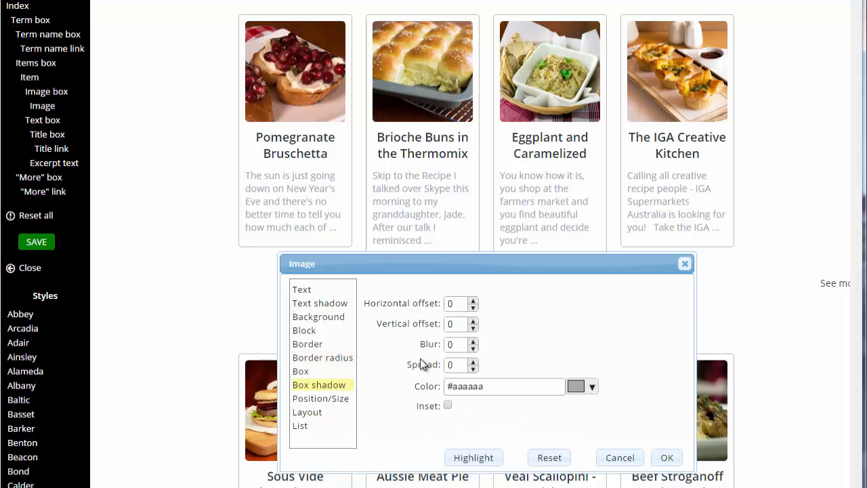
left_click(473, 301)
left_click(473, 301)
left_click(473, 302)
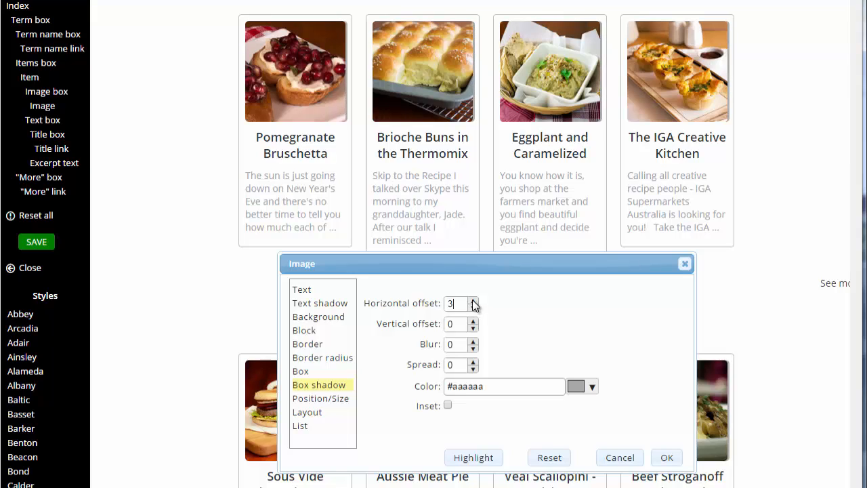
left_click(473, 322)
left_click(473, 321)
left_click(473, 321)
left_click(473, 321)
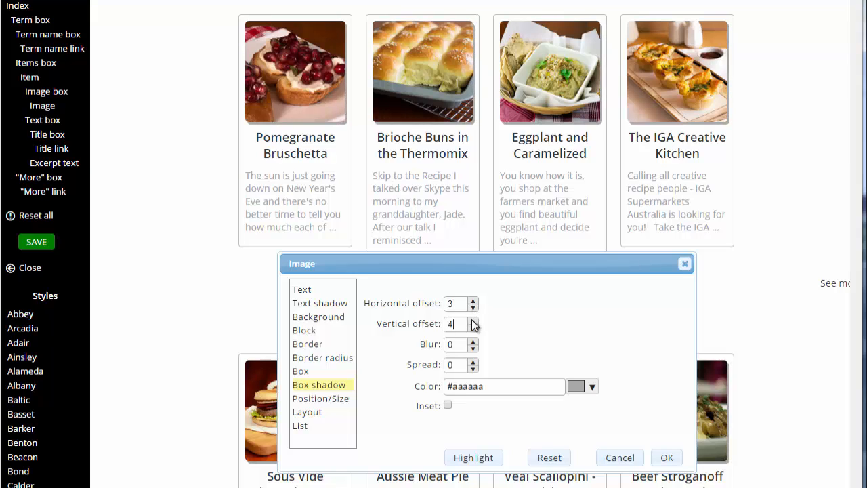
- Set the image shadow's blur to 5 and its color to #888, and accept the image formatting
left_click(473, 342)
left_click(473, 342)
left_click(473, 342)
left_click(473, 342)
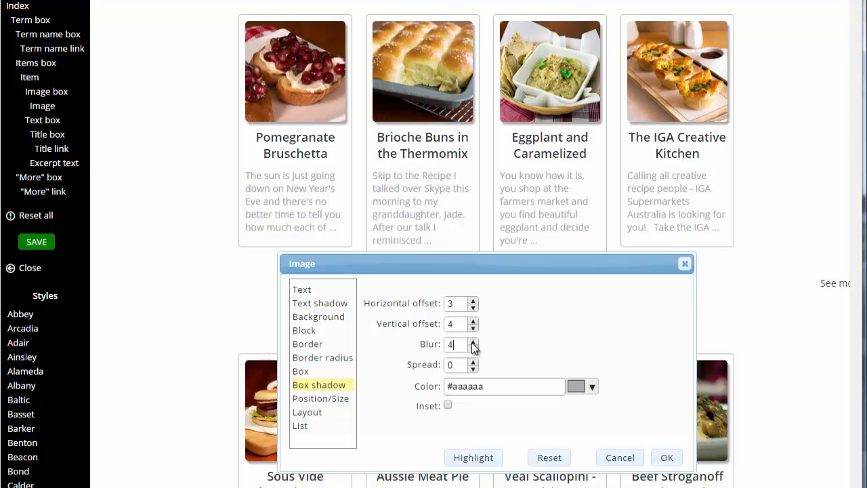
left_click(473, 343)
left_click(490, 387)
left_click_drag(490, 388, 415, 386)
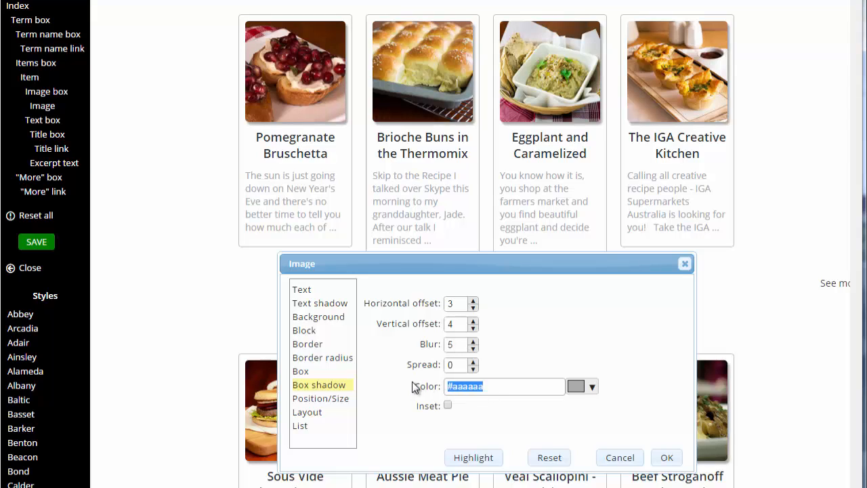
type("#888")
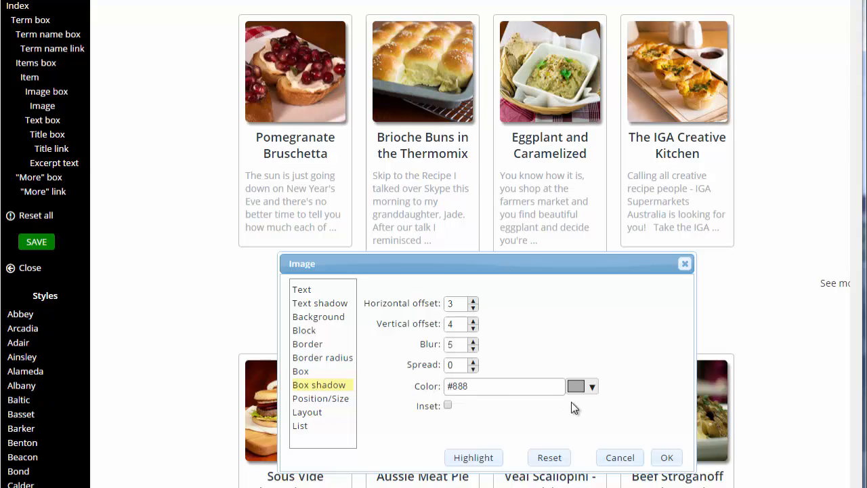
left_click(668, 458)
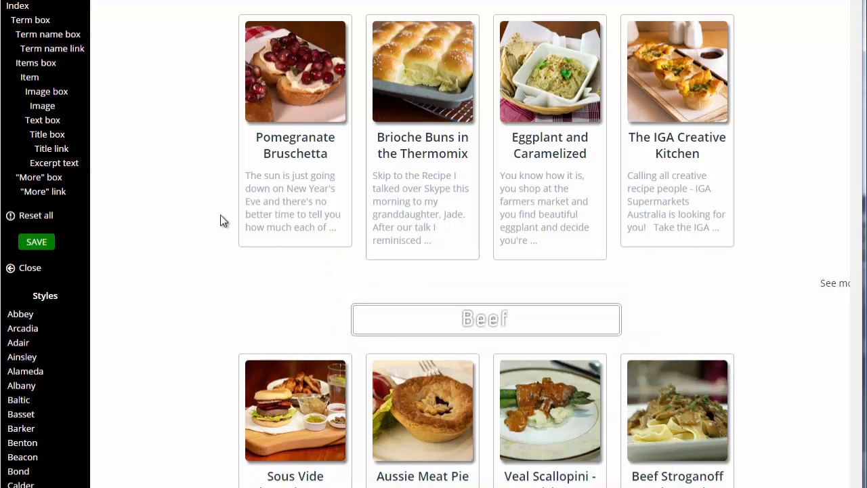
- Set the recipe title link's font size to 13 and its font weight to normal
left_click(62, 150)
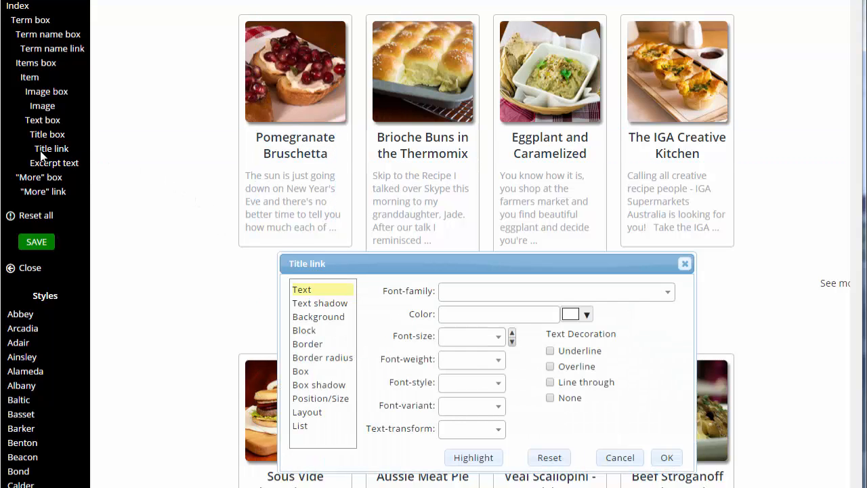
left_click(512, 340)
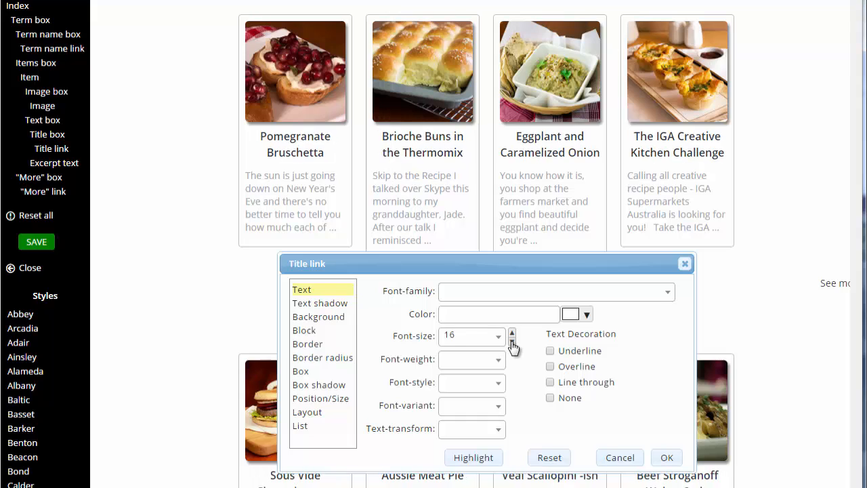
left_click(513, 343)
double_click(512, 343)
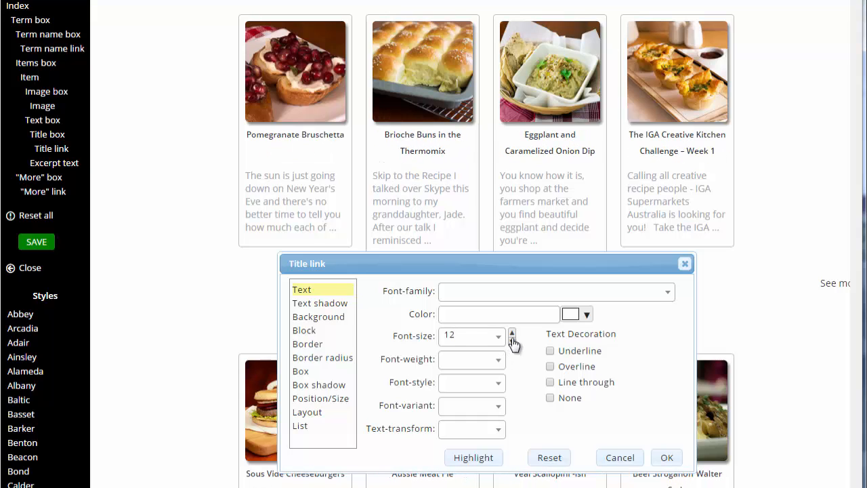
left_click(512, 336)
left_click(500, 360)
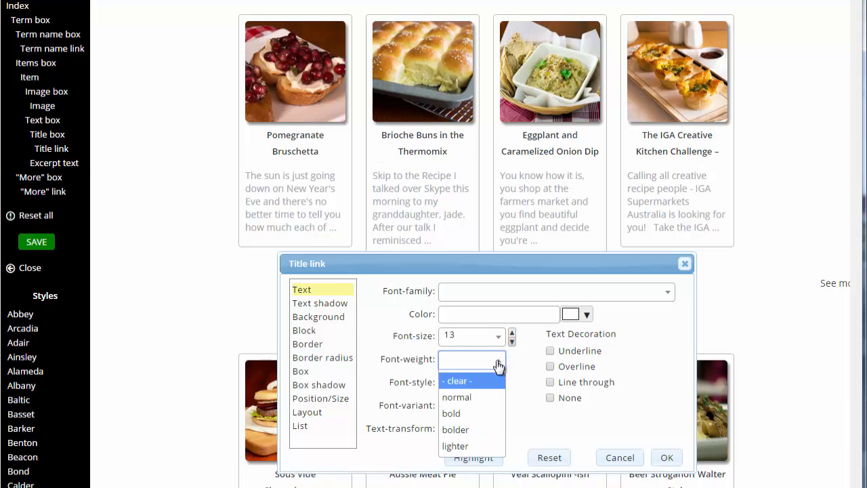
left_click(476, 397)
- Widen the letter-spacing of the recipe title link and accept the formatting
left_click(304, 330)
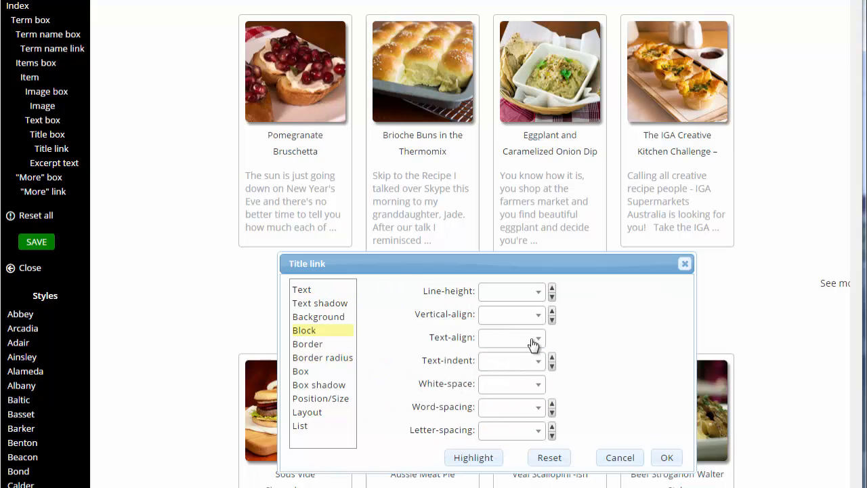
left_click(553, 427)
left_click(553, 427)
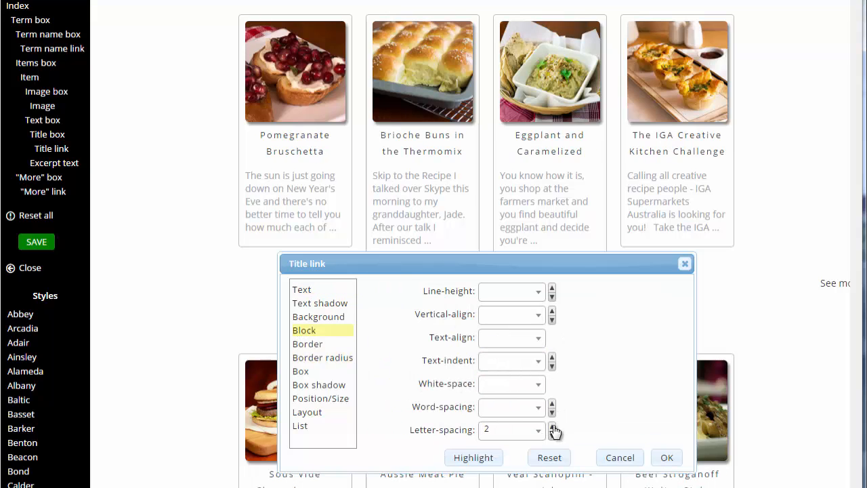
left_click(552, 427)
left_click(665, 459)
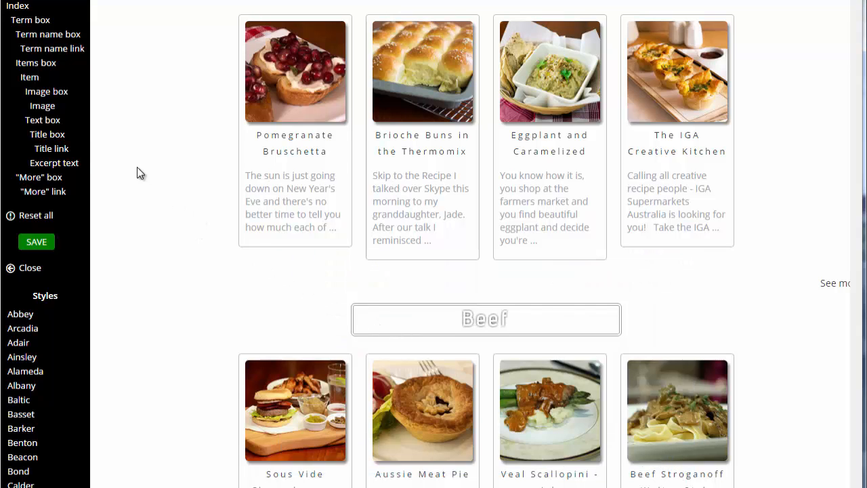
- Set the line-height of the recipe title box to 1
left_click(48, 134)
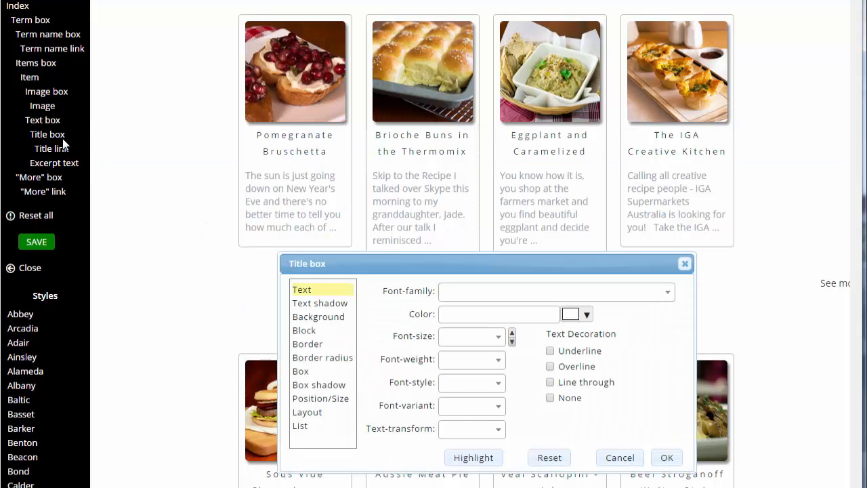
left_click(305, 331)
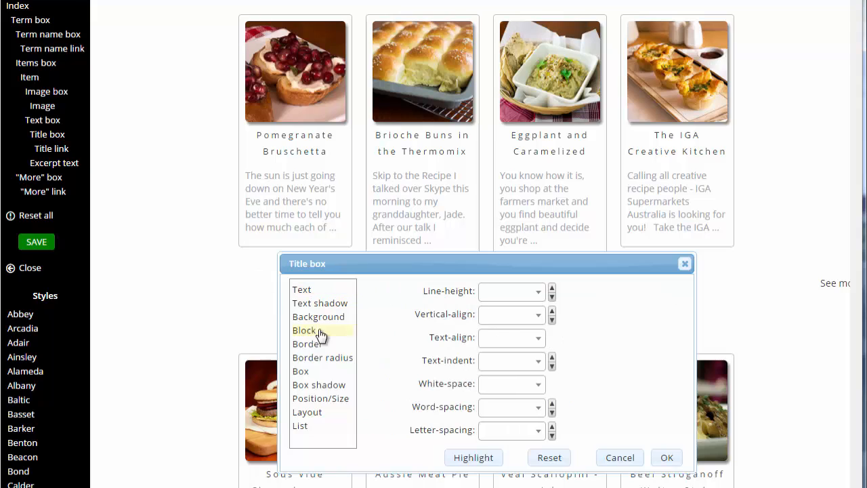
left_click(553, 290)
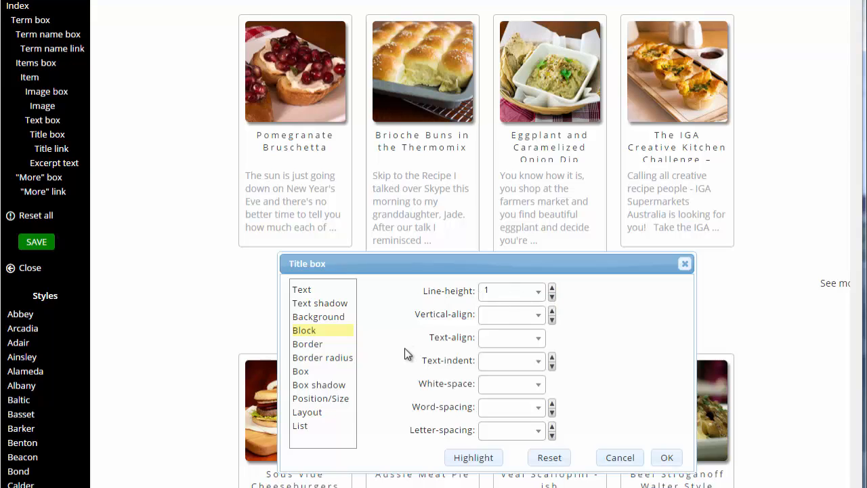
- Set the title box's height to 53 and accept the formatting
left_click(324, 400)
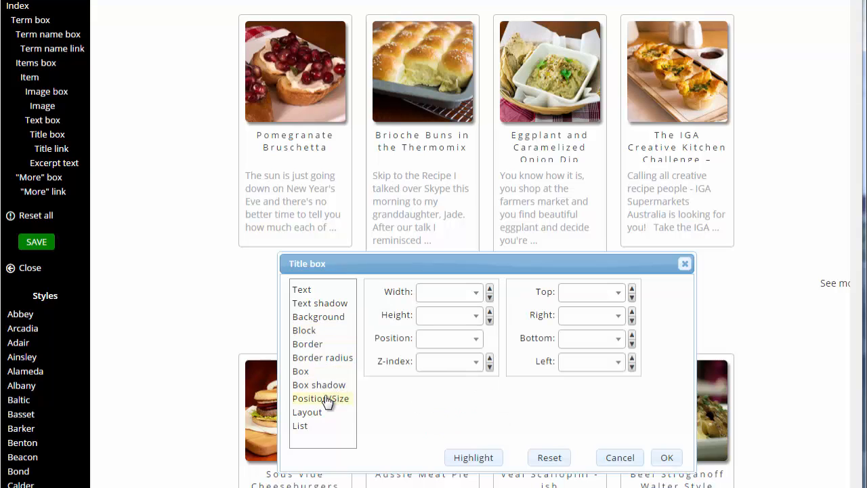
left_click(433, 316)
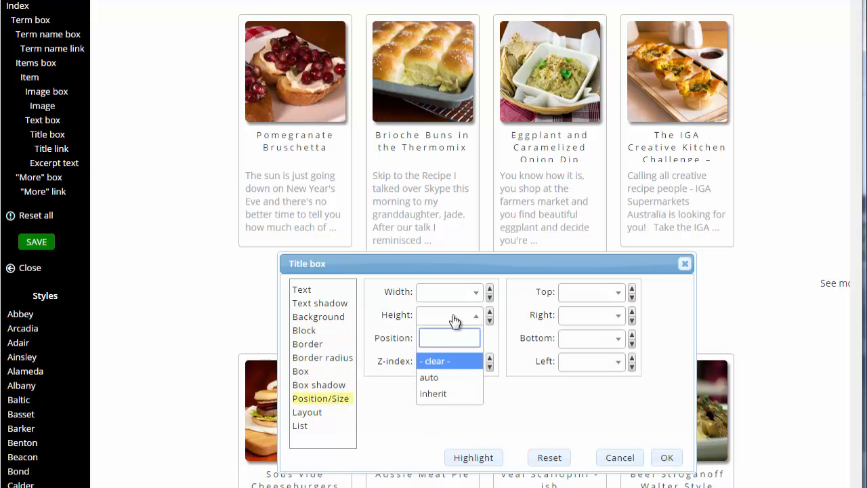
type("53")
key("Return")
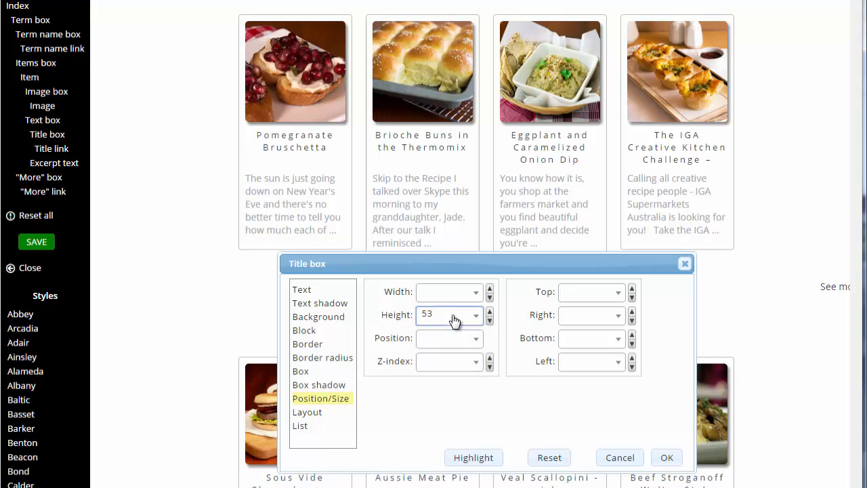
left_click(664, 459)
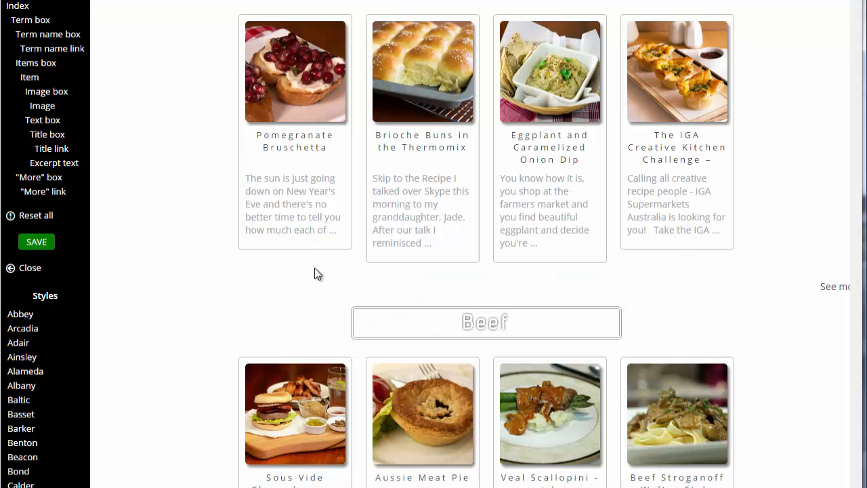
- Set the recipe item's height to 354 and accept the formatting
left_click(37, 78)
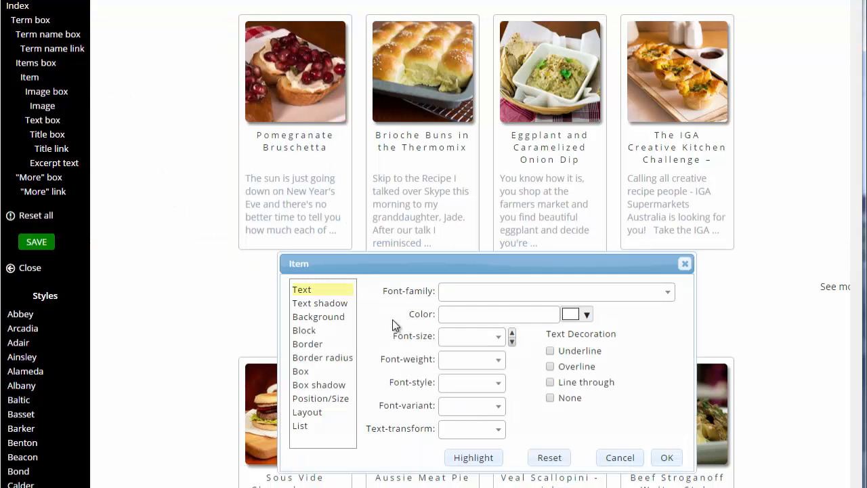
left_click(339, 399)
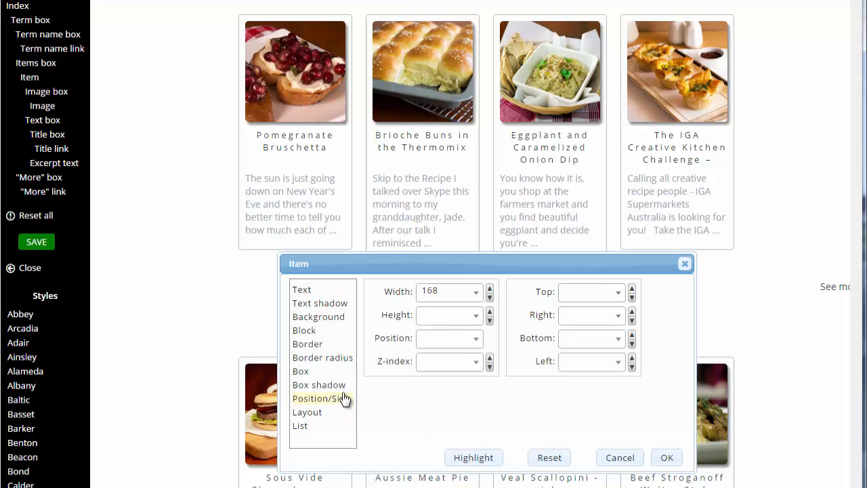
left_click(436, 320)
type("354")
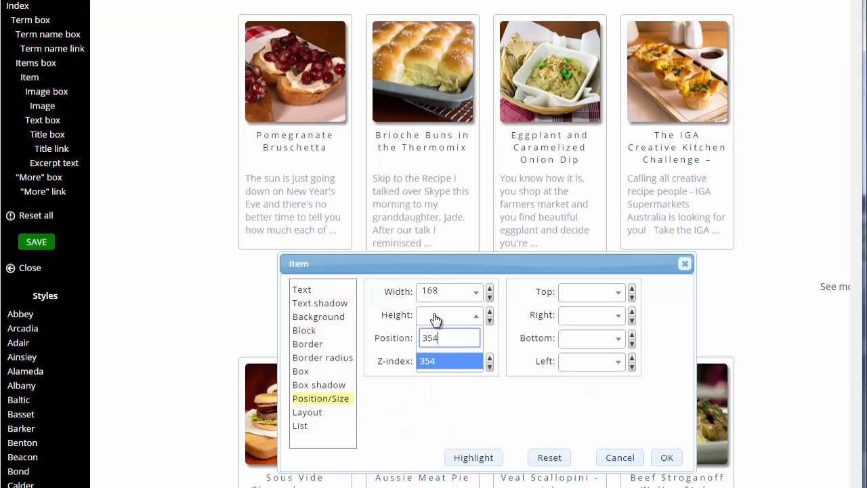
key("Return")
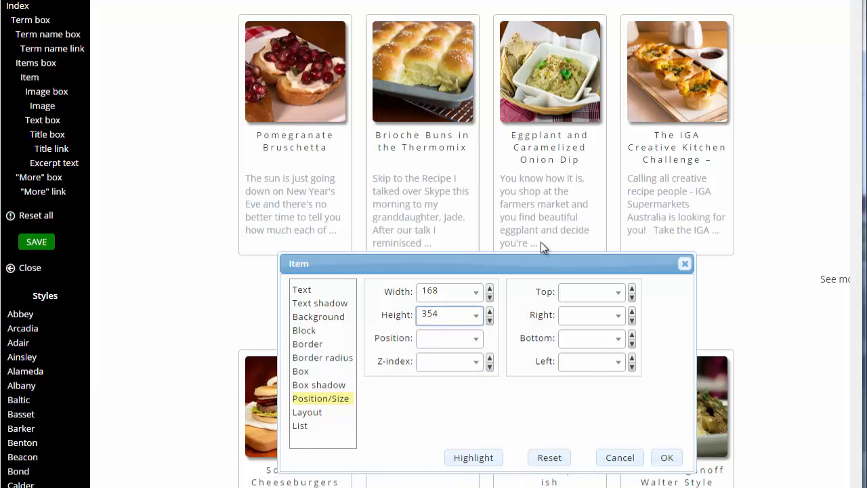
left_click_drag(538, 260, 538, 269)
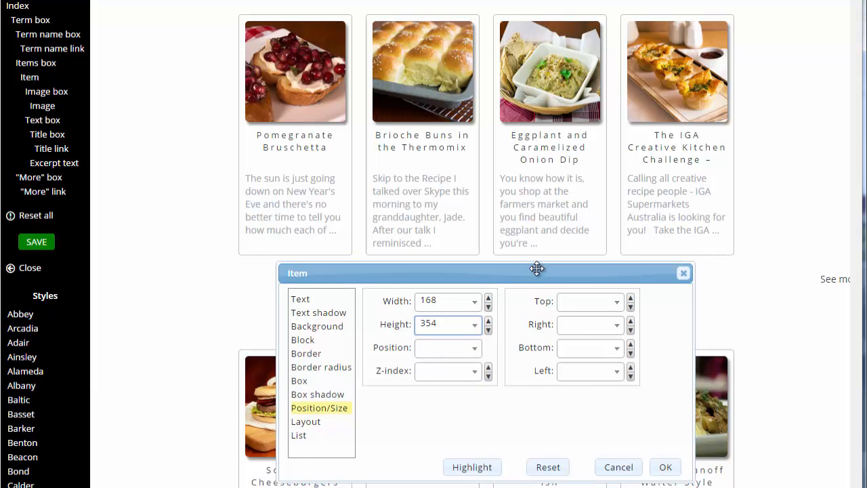
left_click(661, 464)
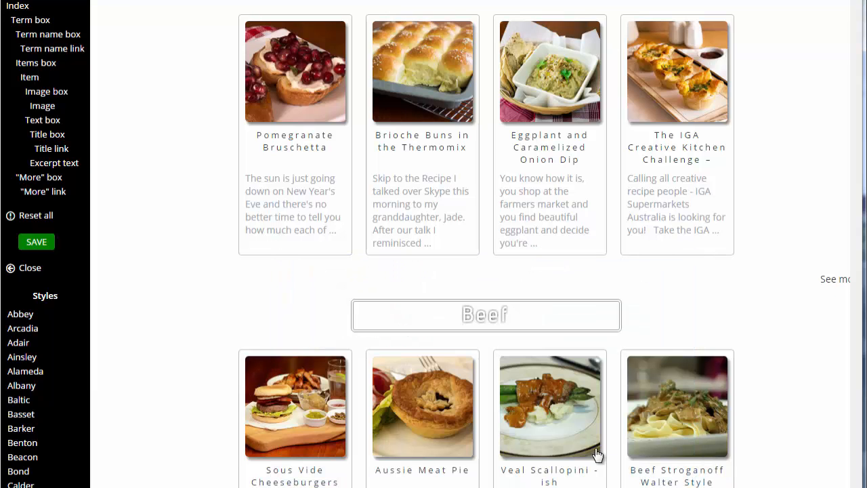
- Save all formatting changes and reload the Recipe Index page to review the restyled index
left_click(45, 246)
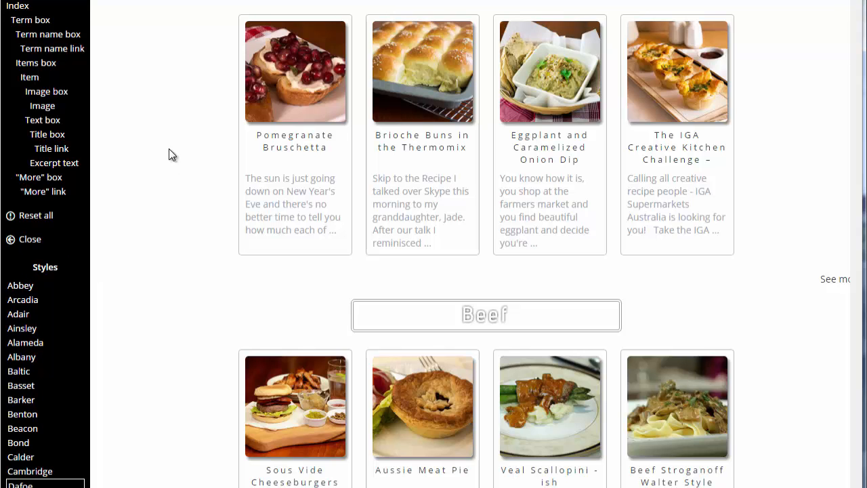
key("F5")
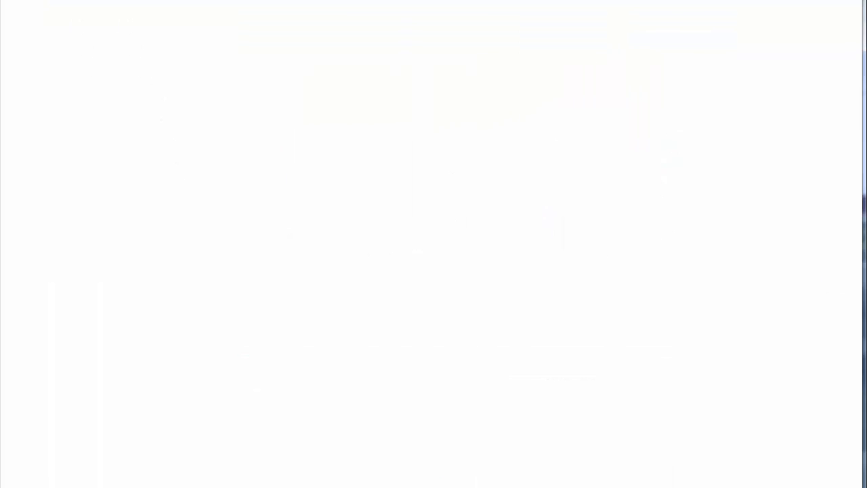
left_click_drag(854, 0, 861, 66)
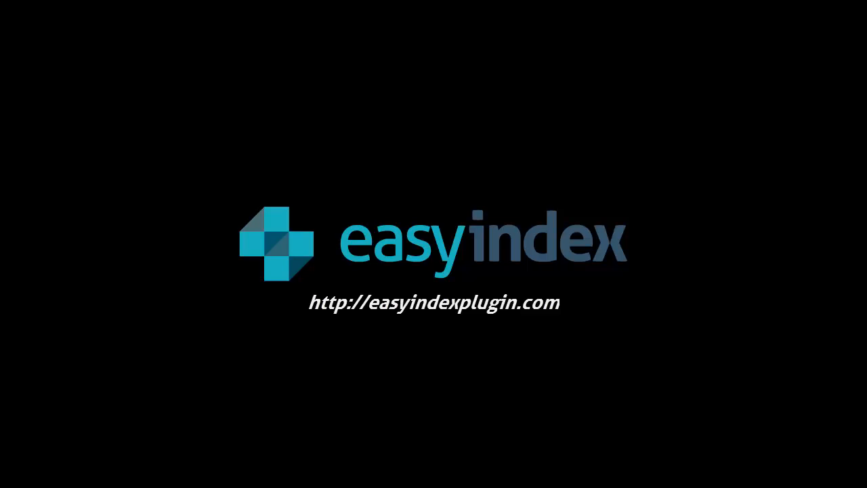